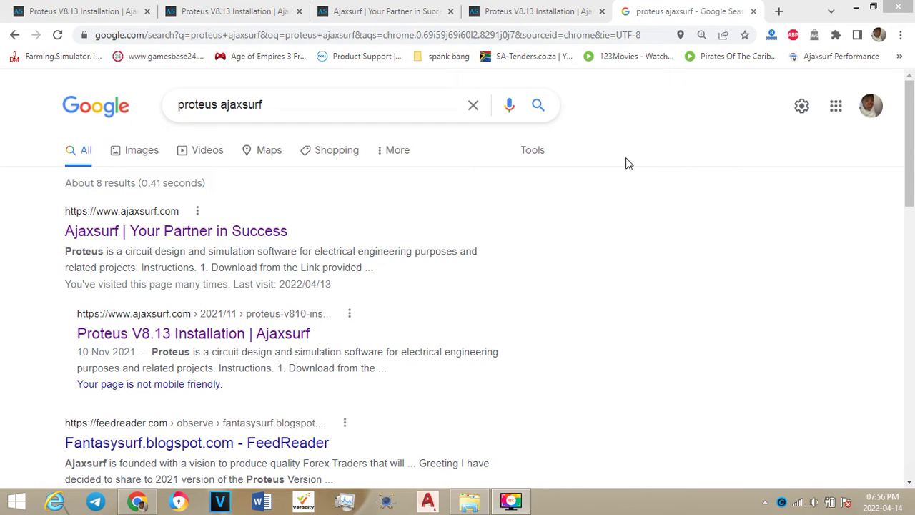
Step: Re-run the proteus ajaxsurf search and open the 'Proteus V8.13 Installation | Ajaxsurf' result
click(595, 32)
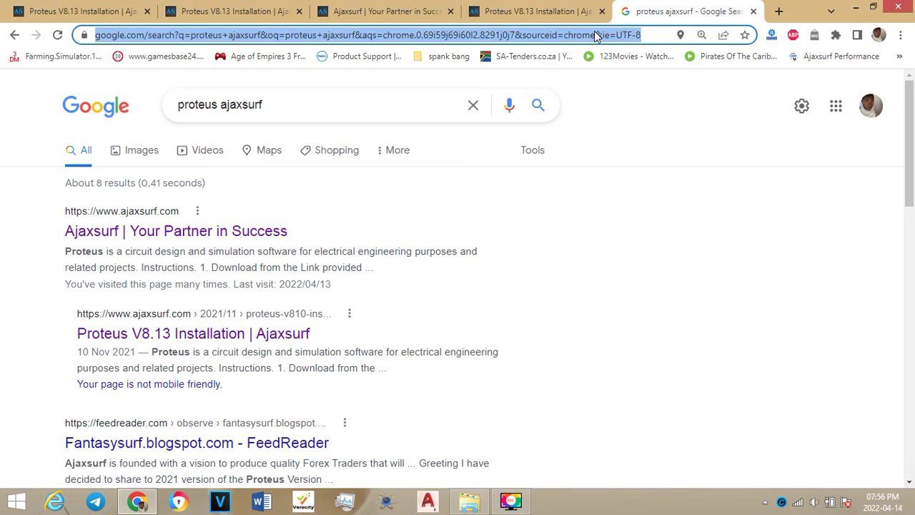
click(380, 108)
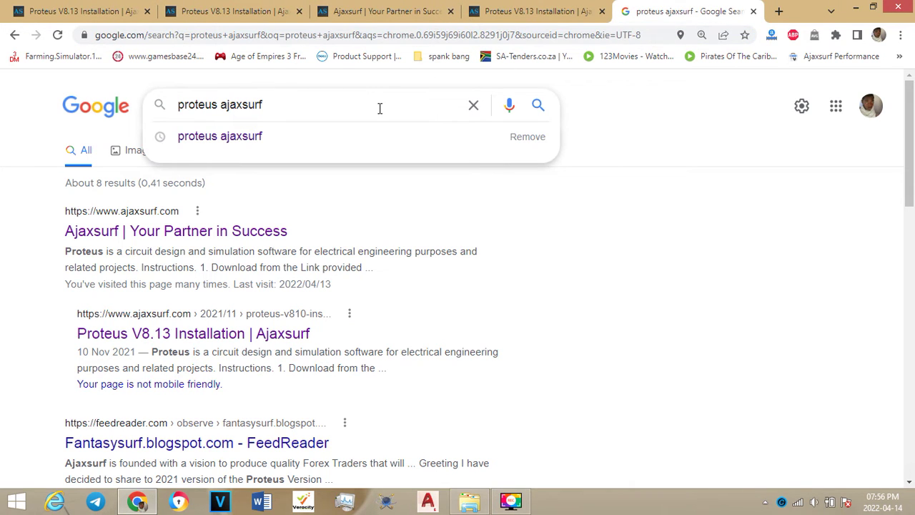
key(Return)
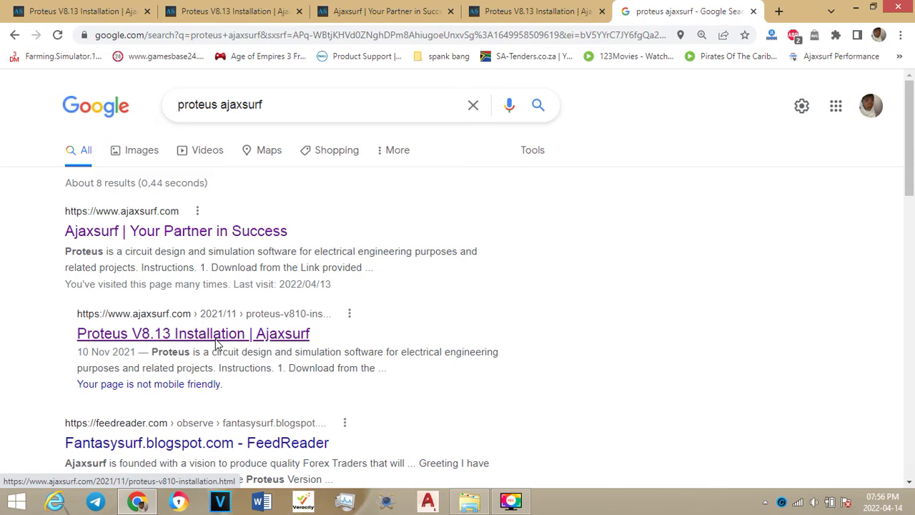
click(290, 342)
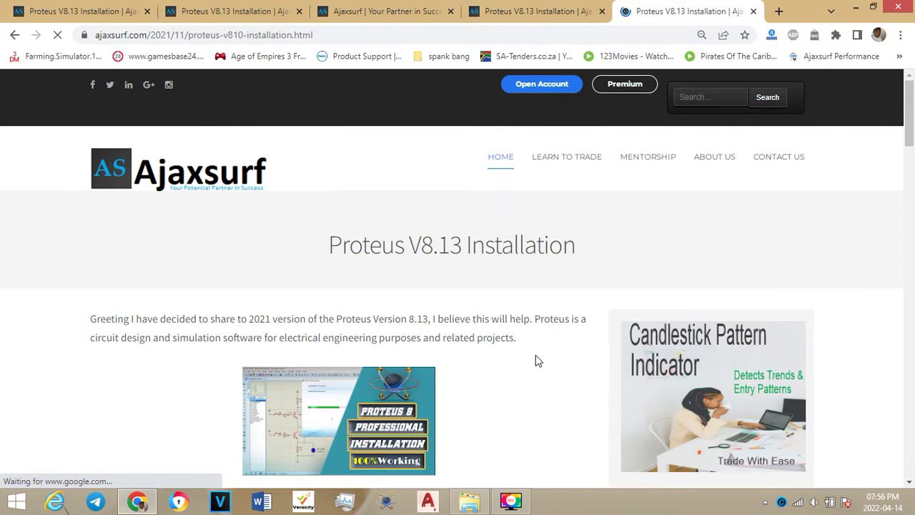
Step: Scroll the Ajaxsurf article down to its DOWNLOAD button
scroll(535, 361, down, 4)
scroll(536, 360, down, 5)
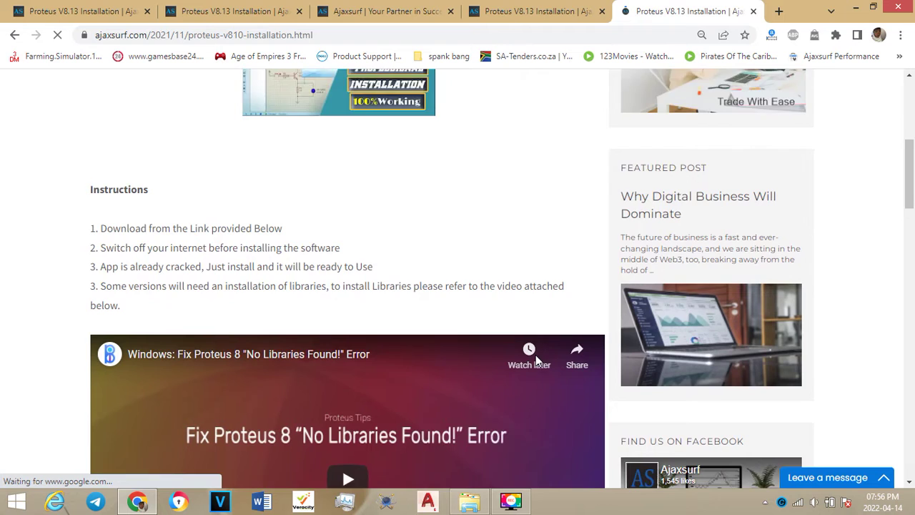
scroll(537, 361, down, 5)
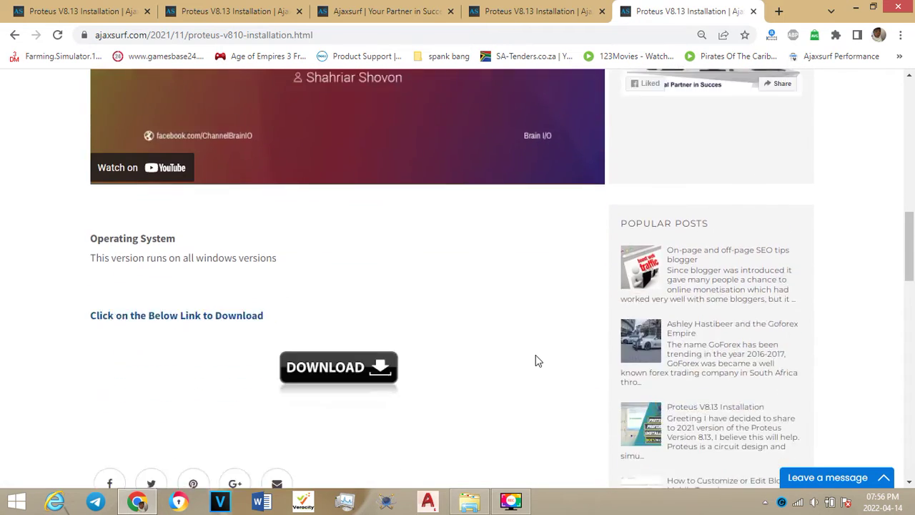
scroll(537, 361, down, 1)
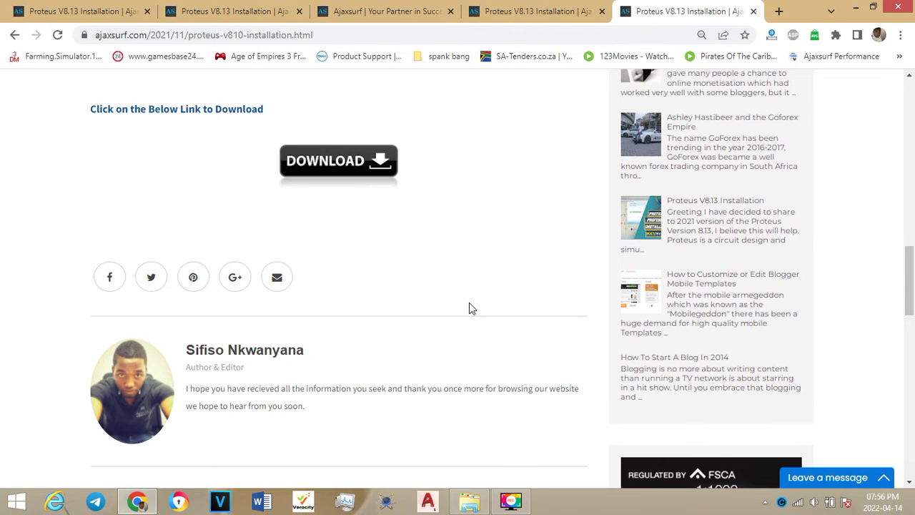
Step: In the MPLAB_C18-C30-C32_C_Compilers folder, run mplabc32_v2_02a_windows_installer
click(466, 508)
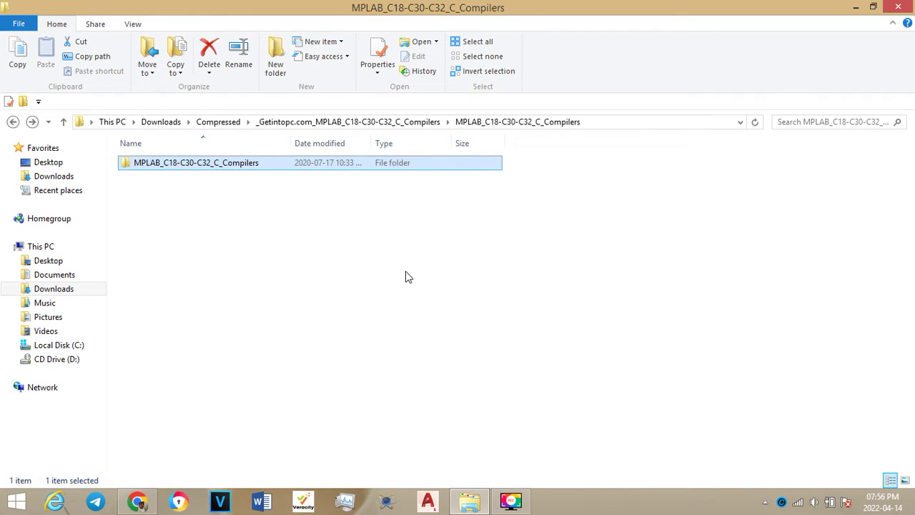
double_click(316, 168)
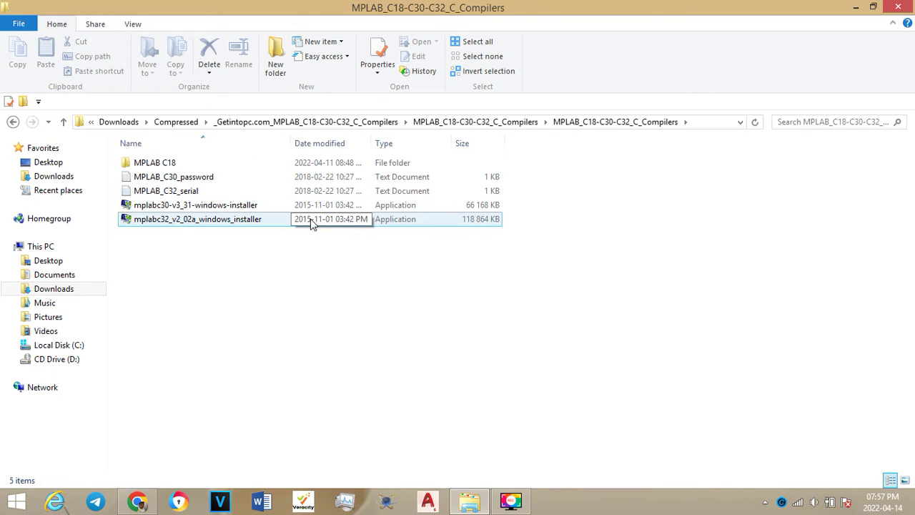
click(254, 206)
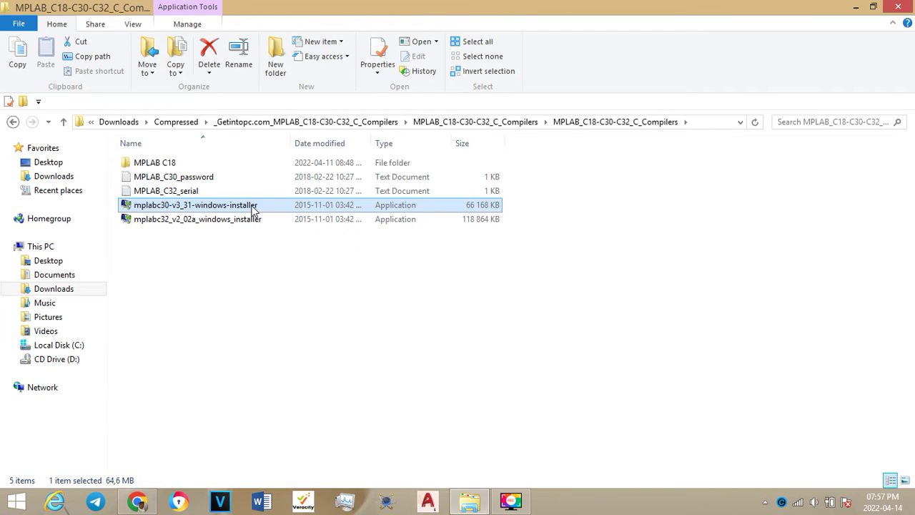
click(256, 223)
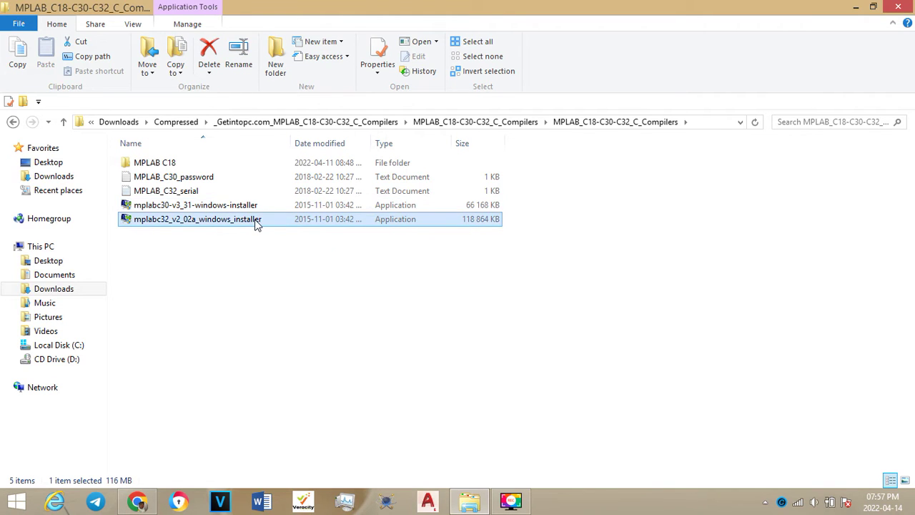
ctrl+click(203, 166)
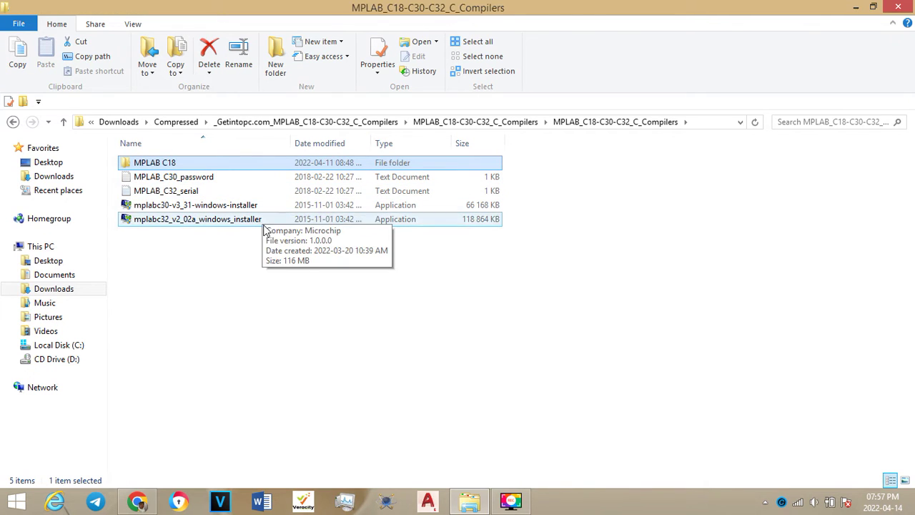
click(263, 264)
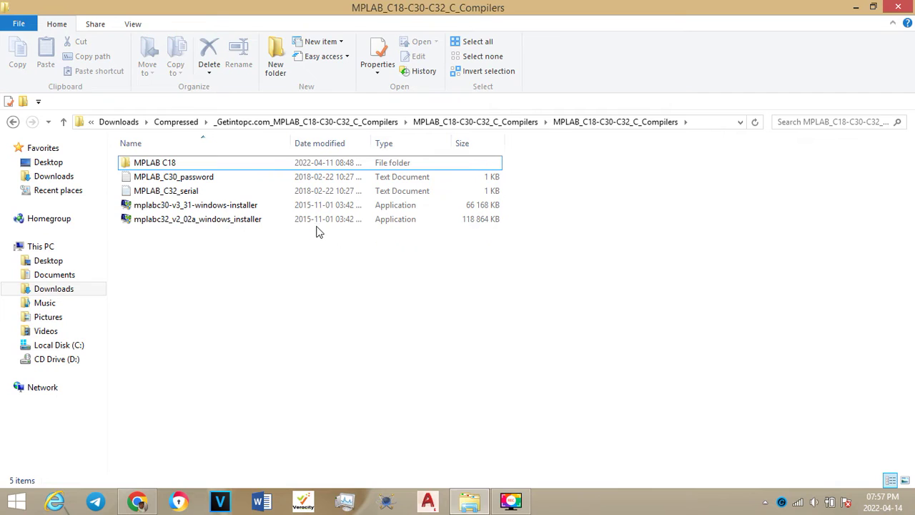
click(318, 223)
double_click(264, 224)
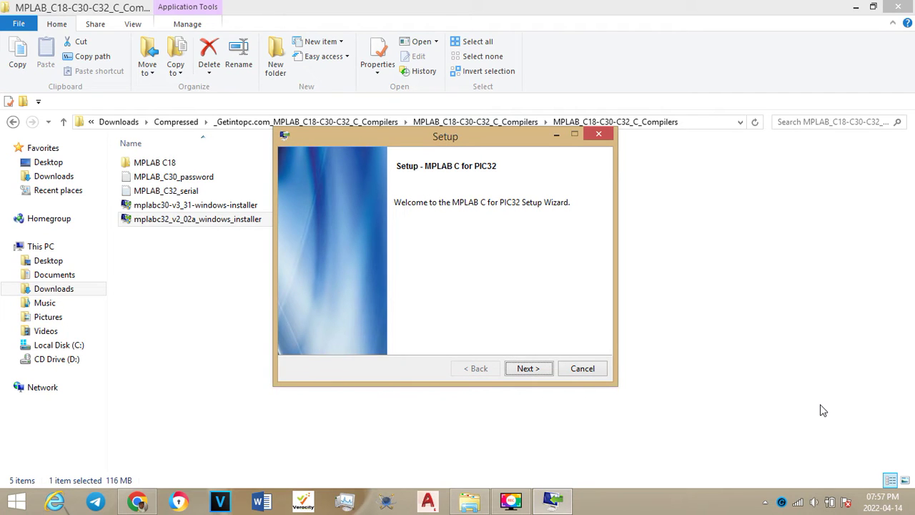
Step: Accept the licence, keep the default directory, install MPLAB C for PIC32, then finish the wizard
click(513, 372)
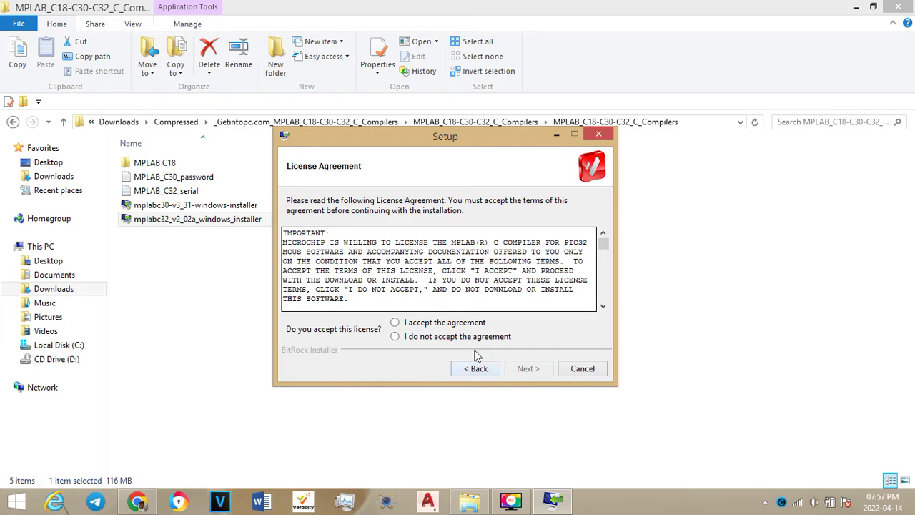
click(407, 322)
click(529, 372)
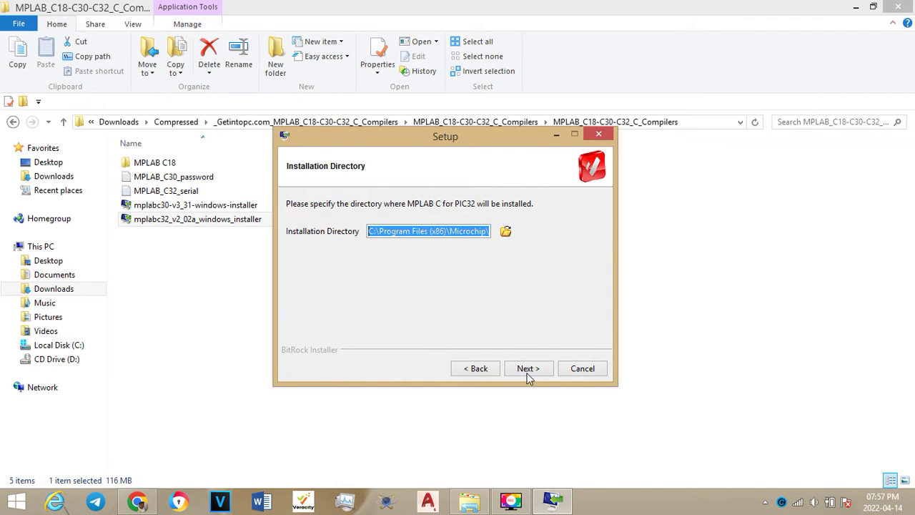
click(536, 372)
click(537, 371)
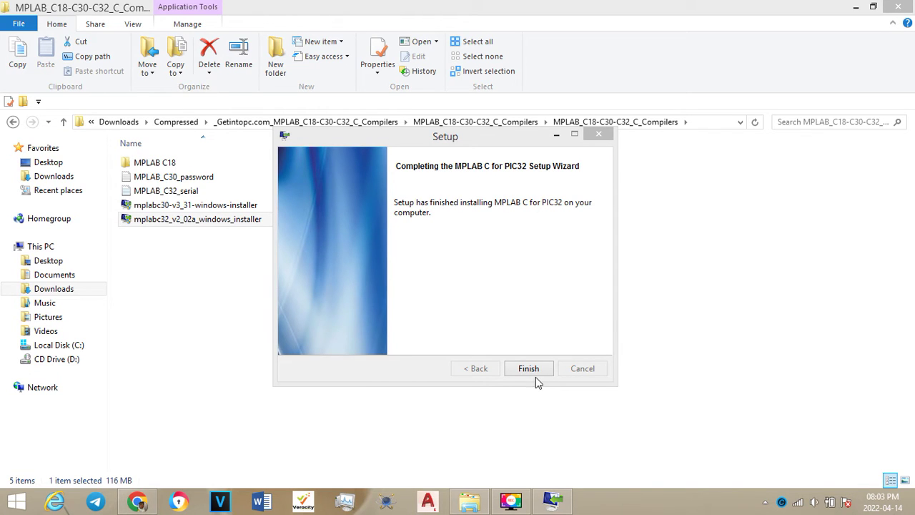
click(529, 369)
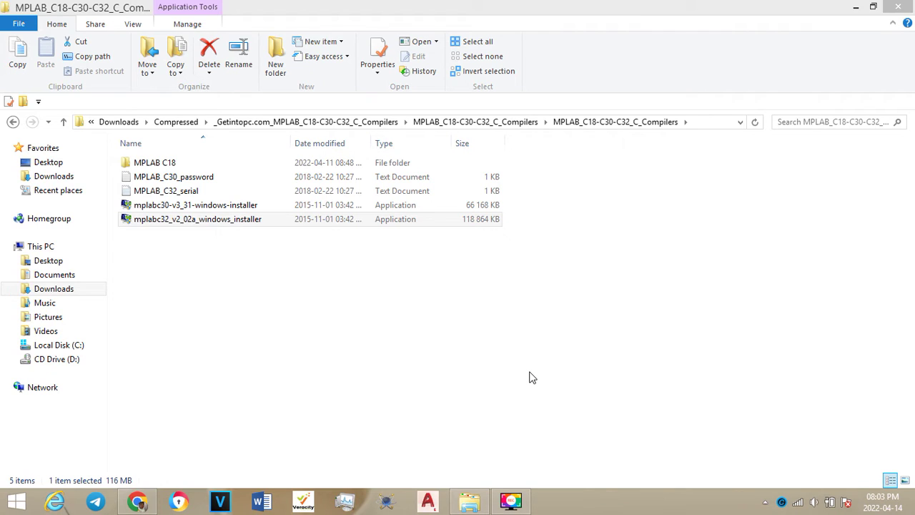
double_click(201, 182)
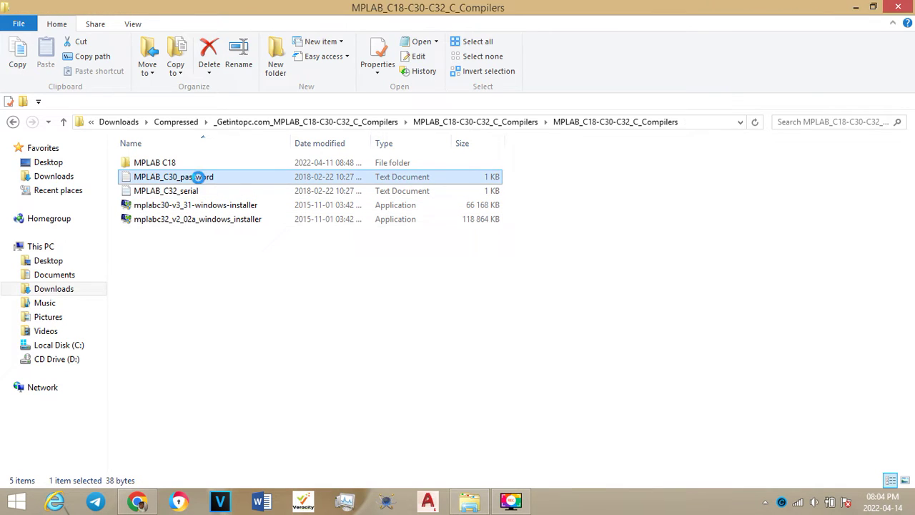
double_click(199, 177)
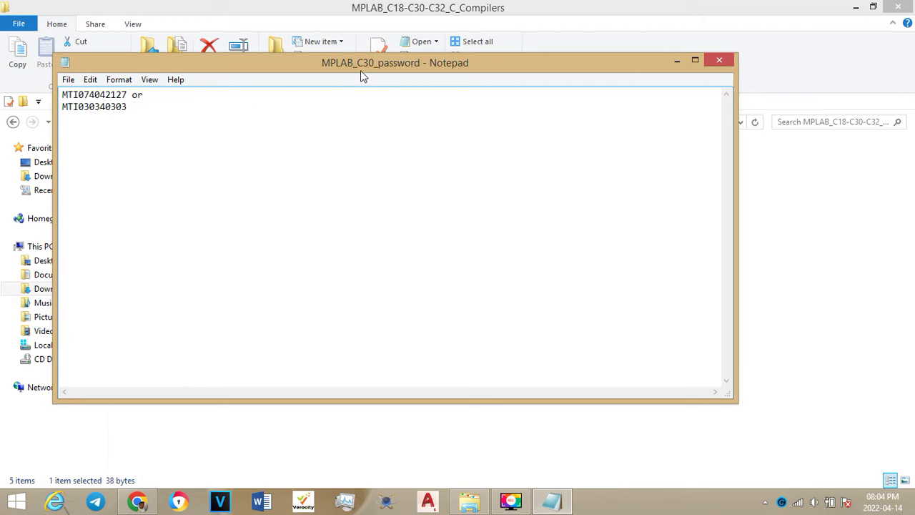
click(719, 61)
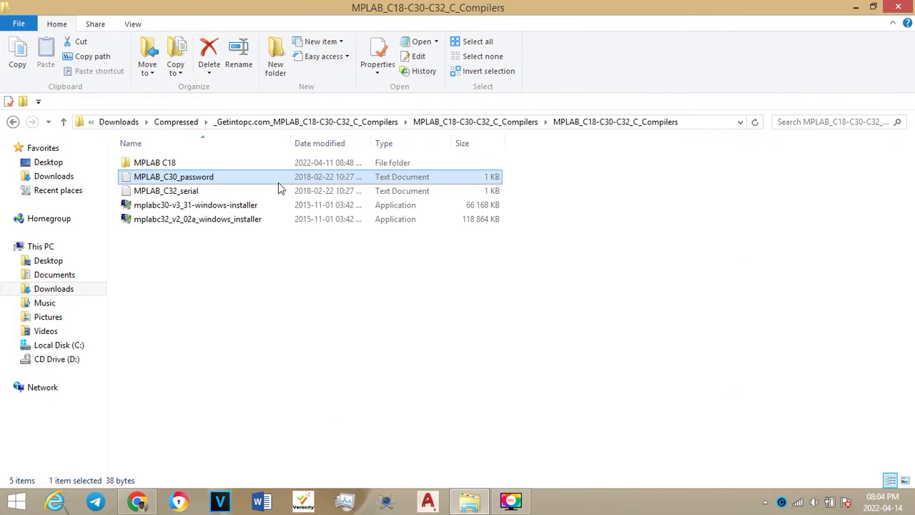
click(209, 193)
double_click(209, 193)
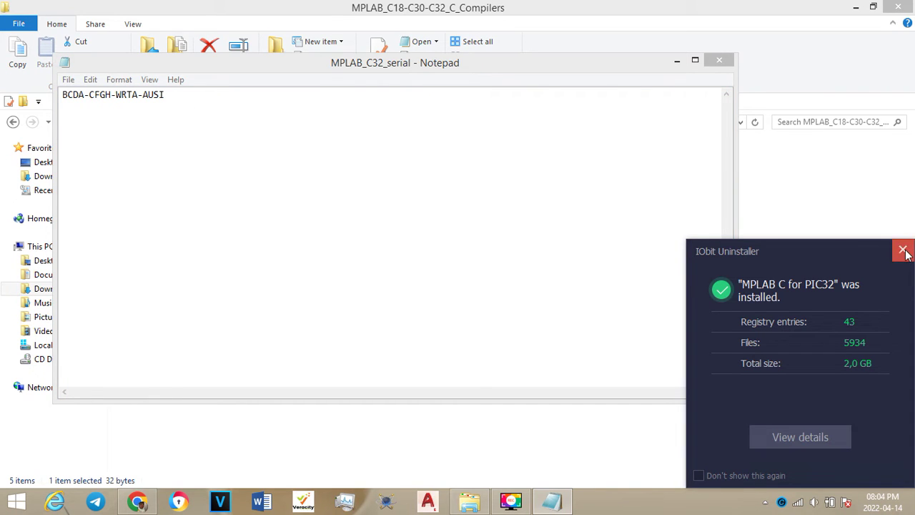
click(901, 250)
click(719, 61)
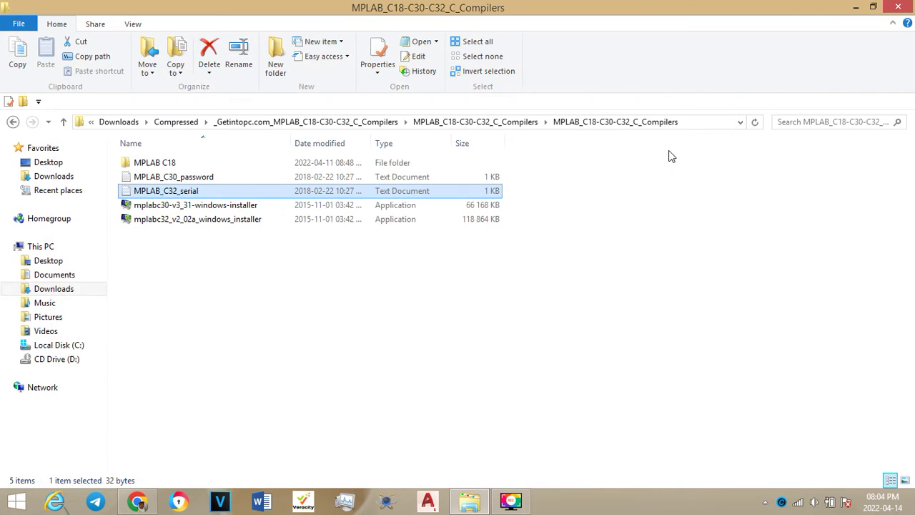
click(418, 293)
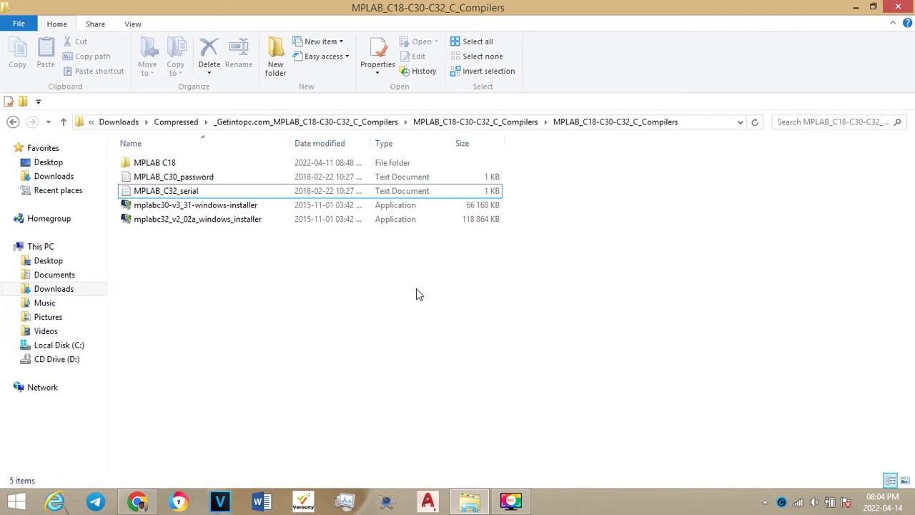
Step: Inside the MPLAB C18 download folder, copy the mplabc18 folder
double_click(247, 162)
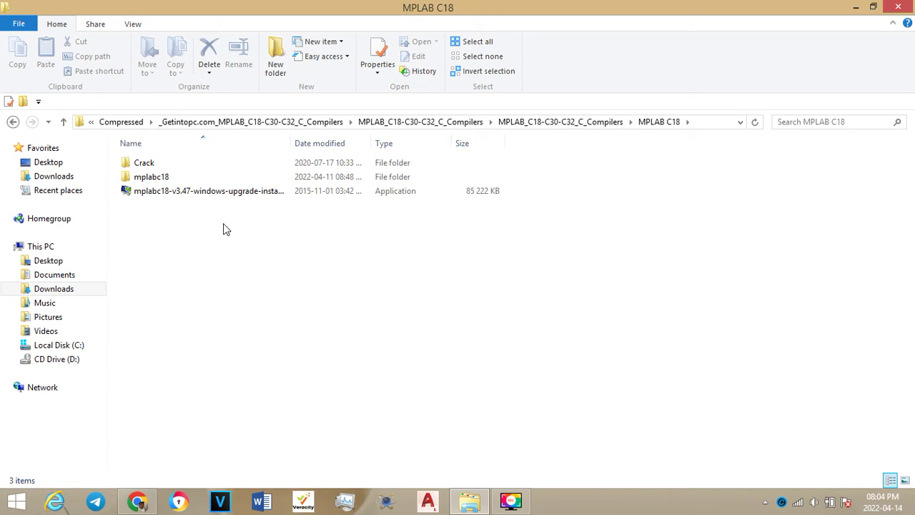
click(210, 180)
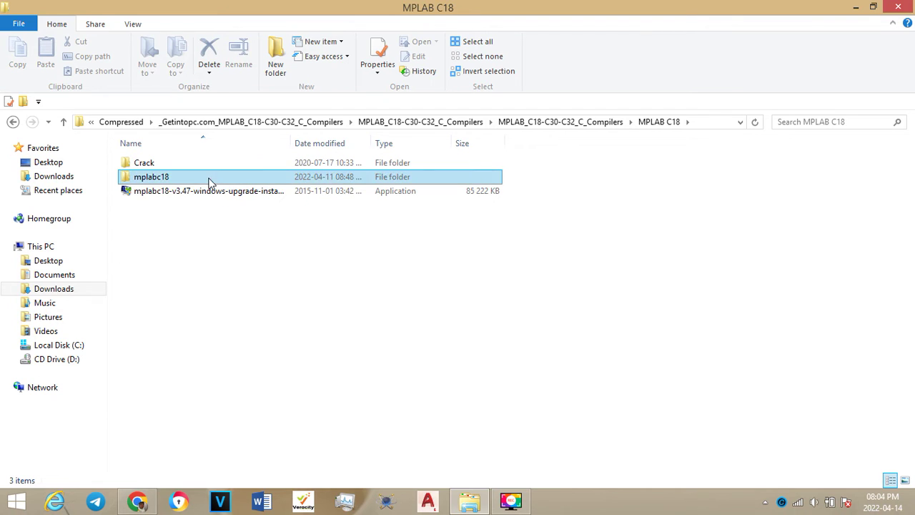
double_click(208, 178)
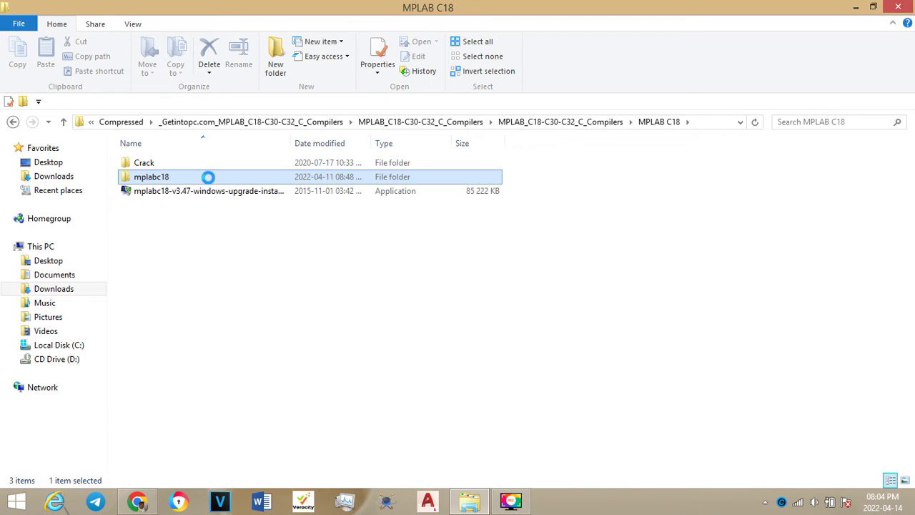
right_click(208, 178)
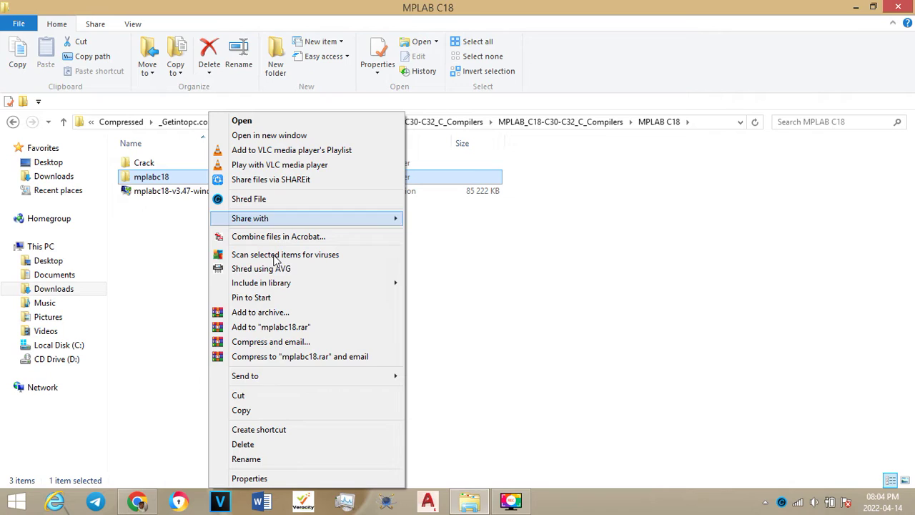
click(275, 411)
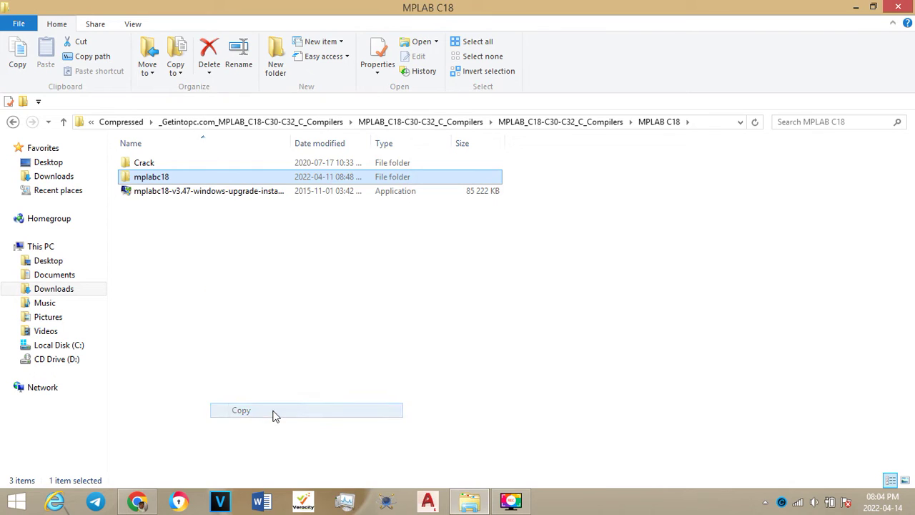
click(318, 352)
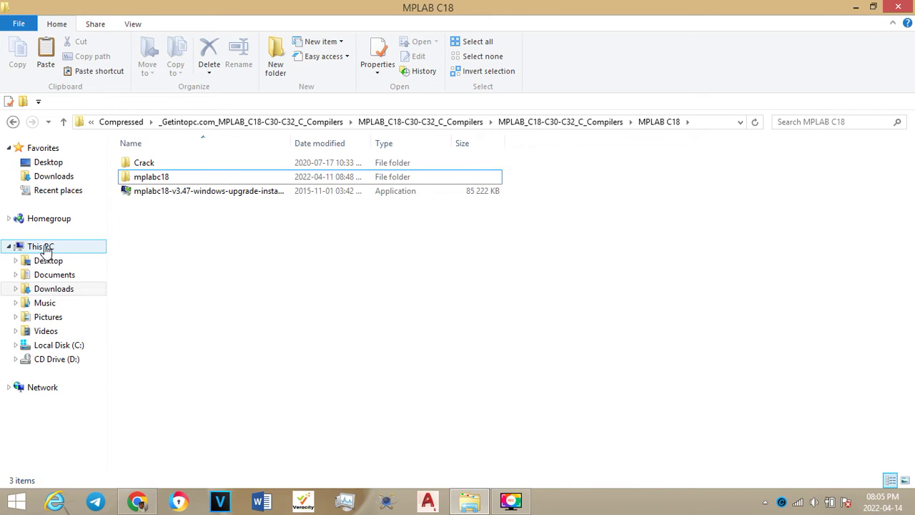
Step: Go through This PC to Local Disk (C:), peek into Program Files (x86), and return to C:
click(43, 247)
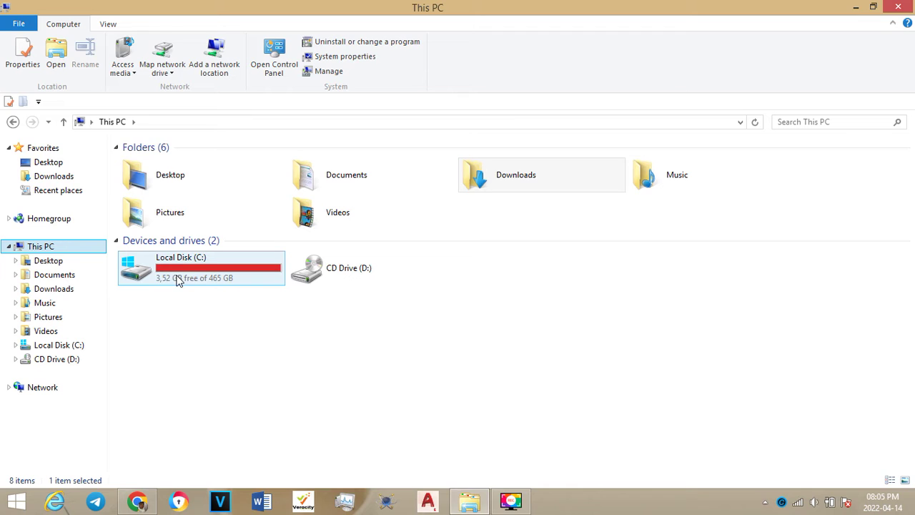
mouse_move(174, 275)
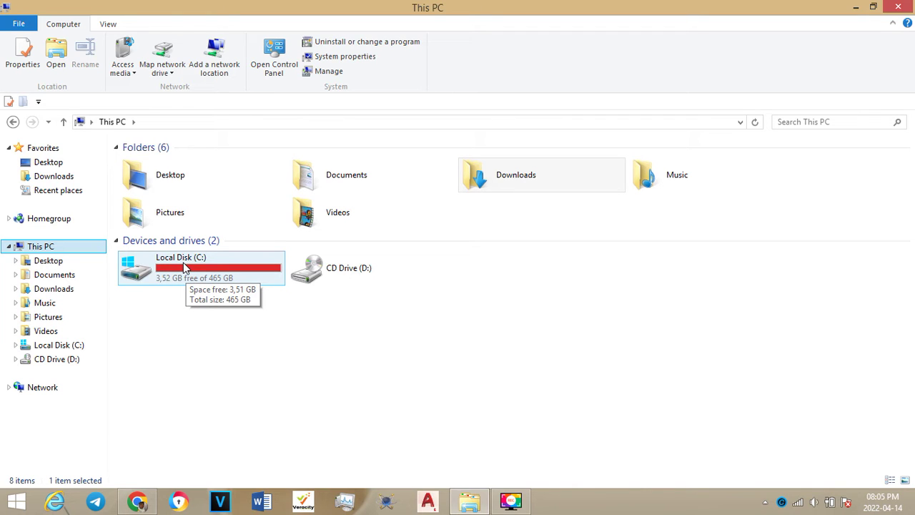
click(9, 246)
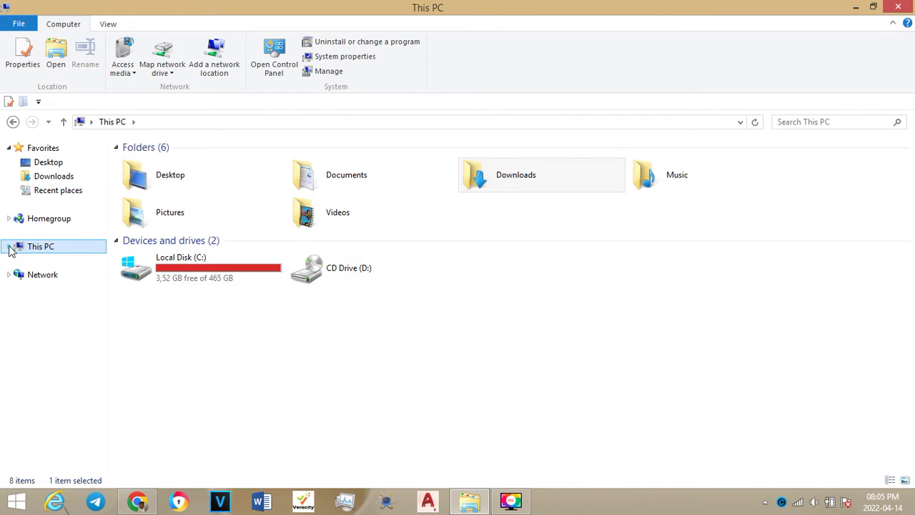
click(10, 246)
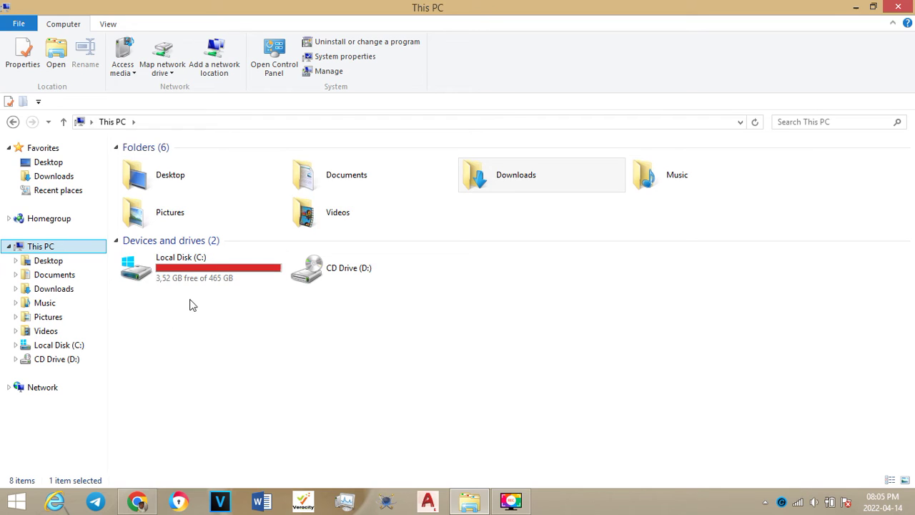
mouse_move(210, 277)
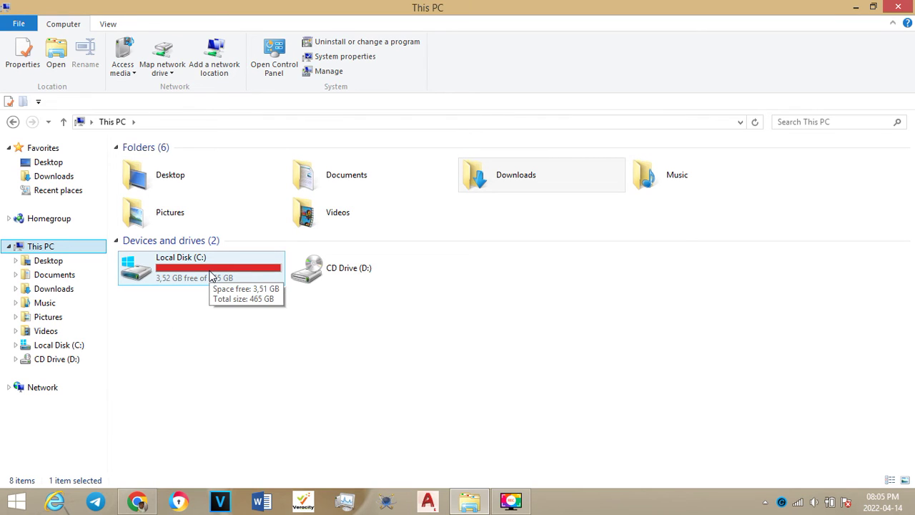
click(209, 272)
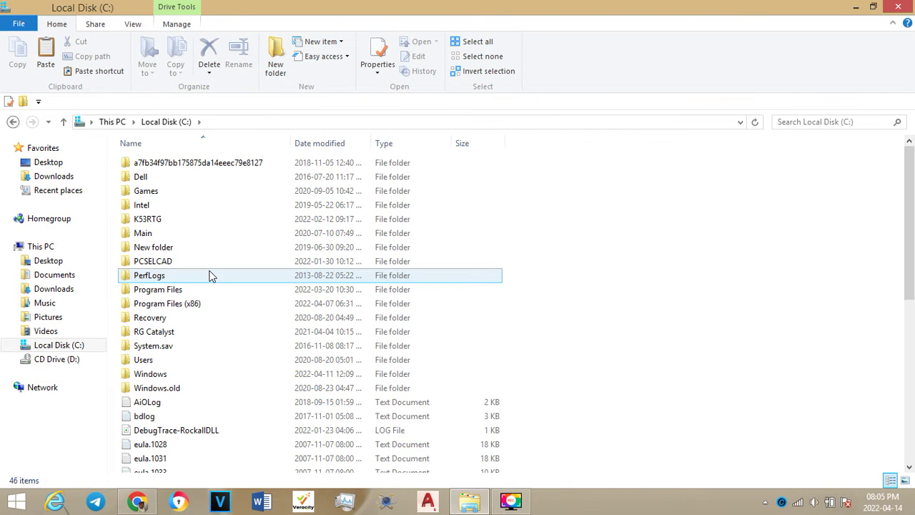
click(217, 307)
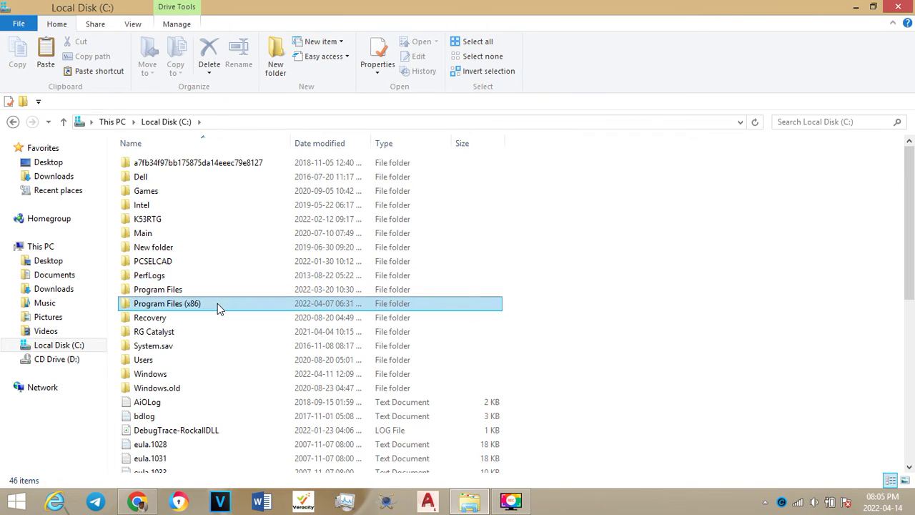
double_click(218, 308)
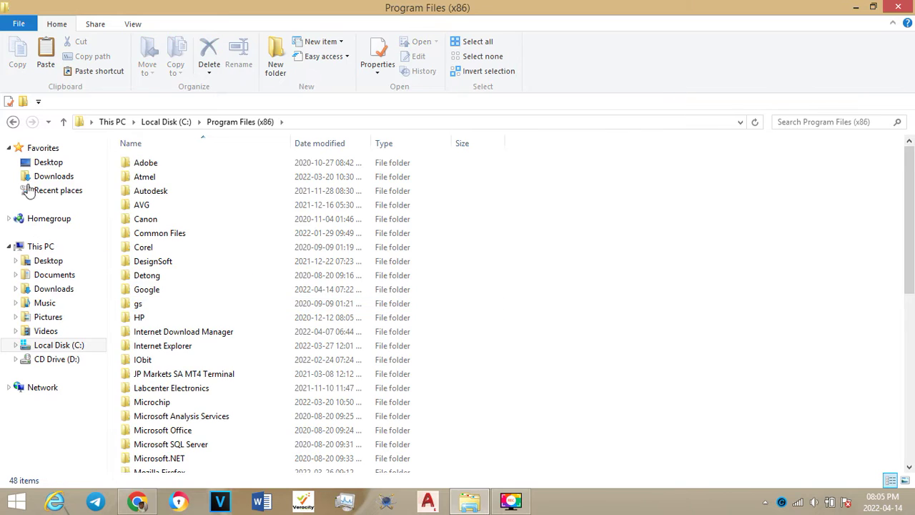
click(14, 122)
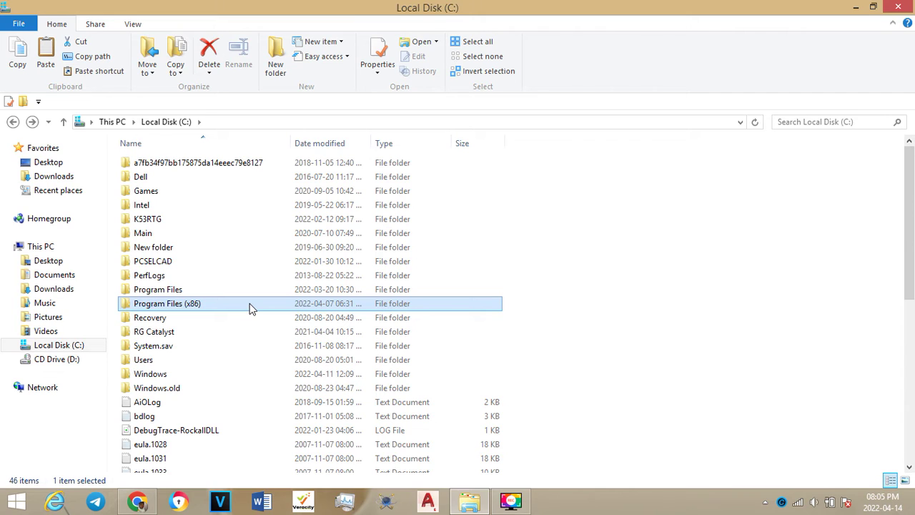
mouse_move(250, 307)
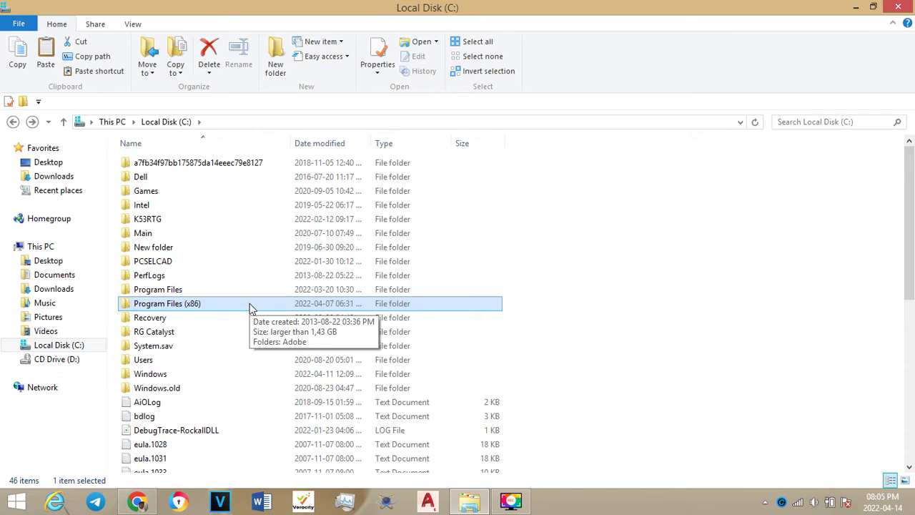
Step: Open Program Files (x86) and then its Microchip folder
double_click(250, 307)
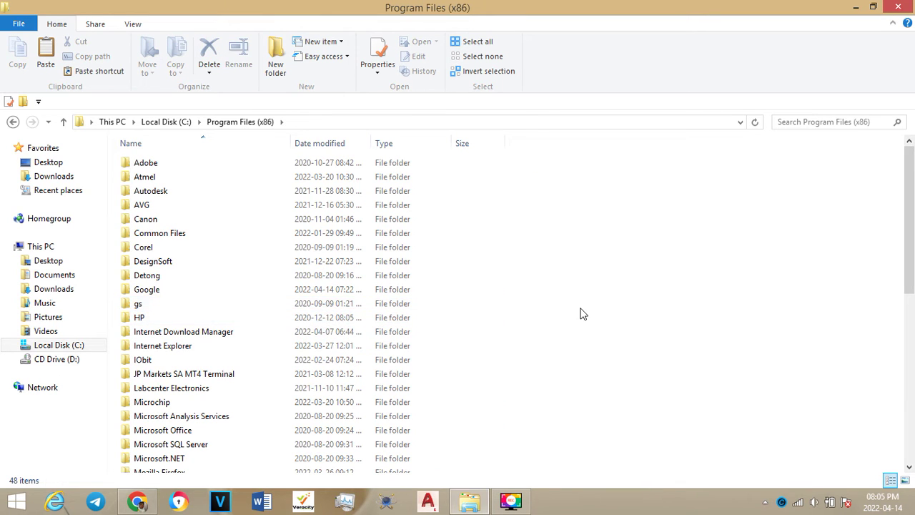
scroll(582, 313, down, 1)
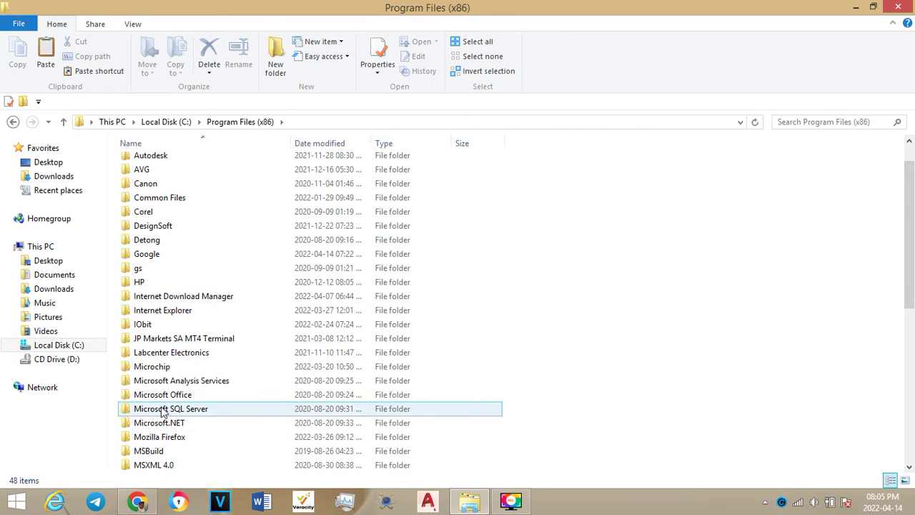
click(170, 370)
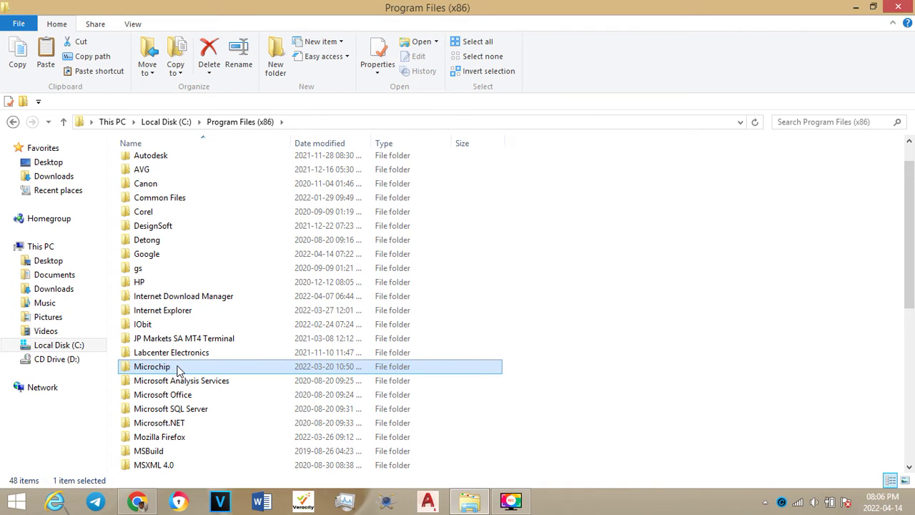
double_click(179, 370)
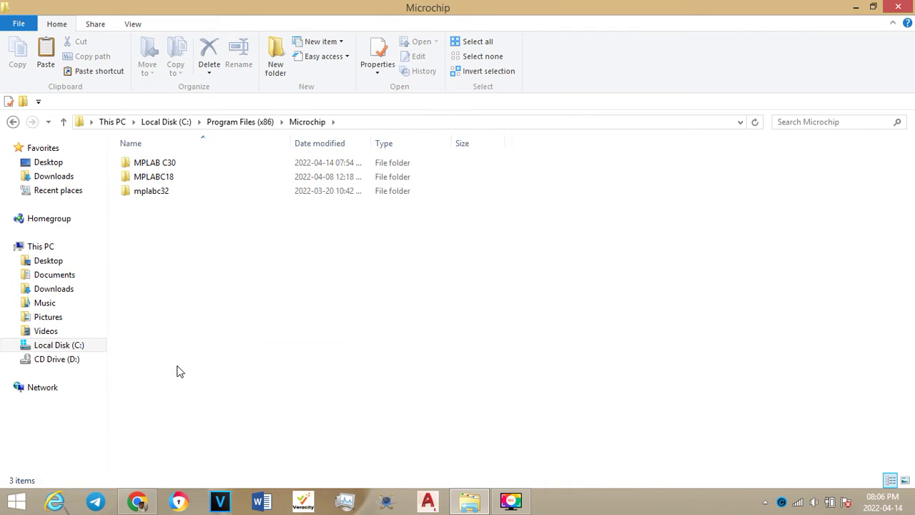
Step: Check the context menu inside Microchip twice, dismissing it without pasting anything
right_click(229, 271)
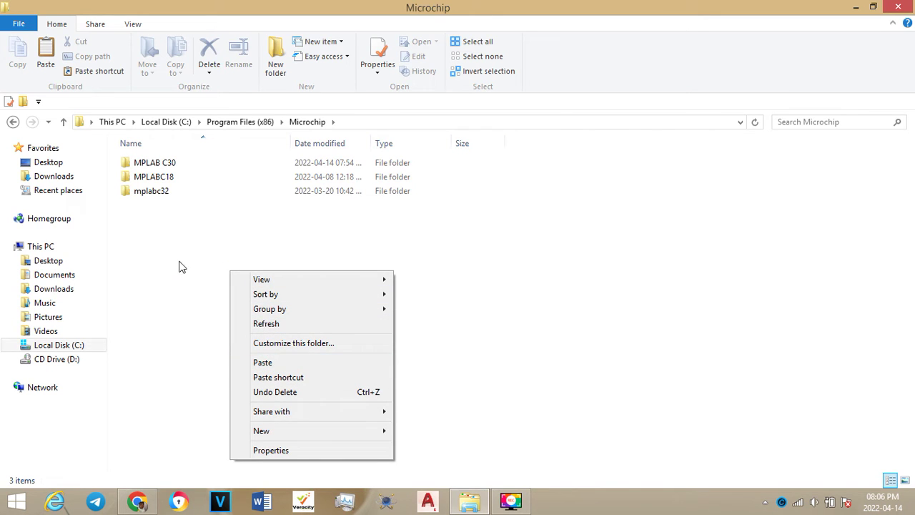
click(189, 180)
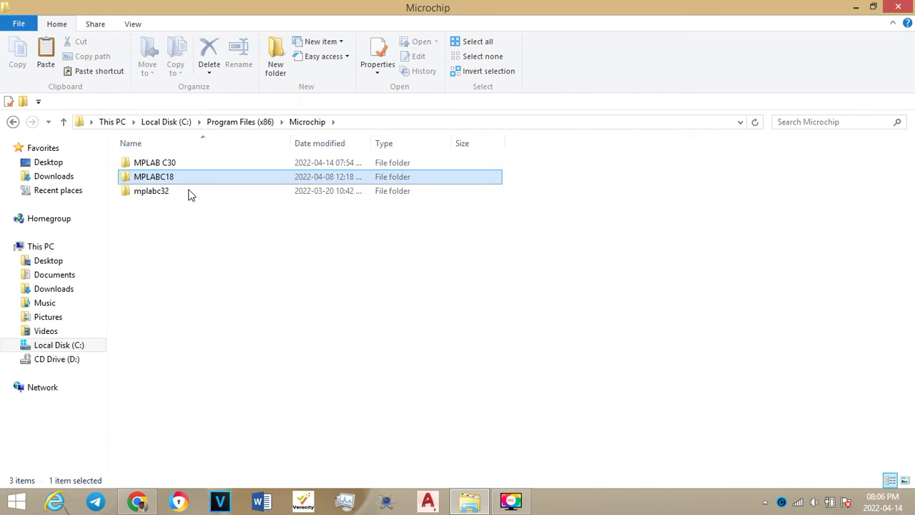
click(339, 286)
right_click(339, 286)
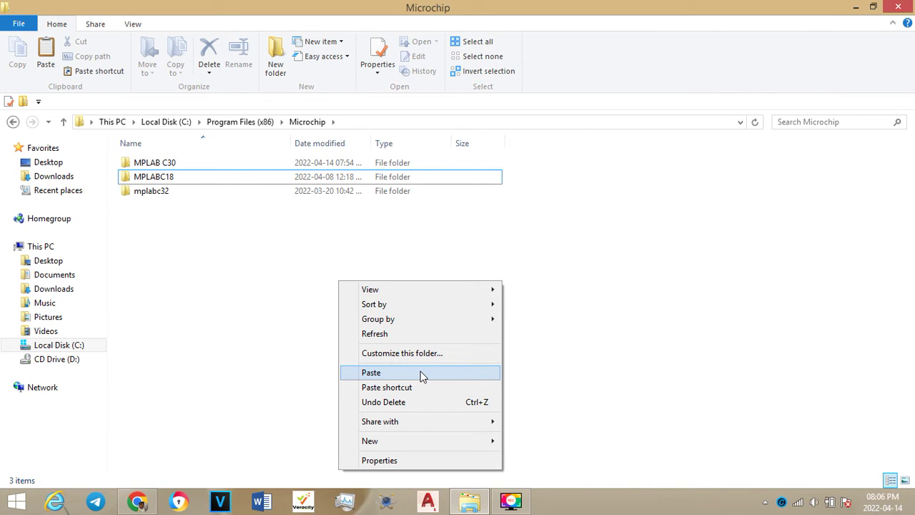
click(729, 359)
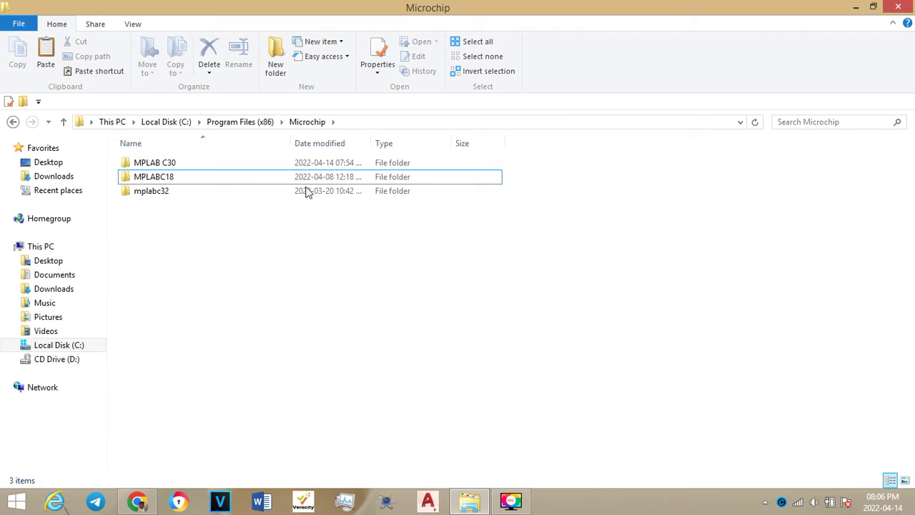
click(238, 181)
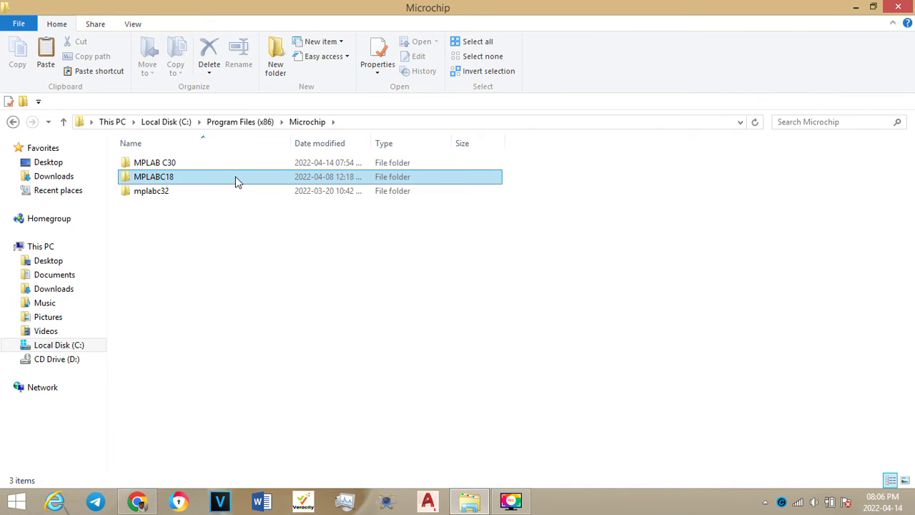
click(470, 323)
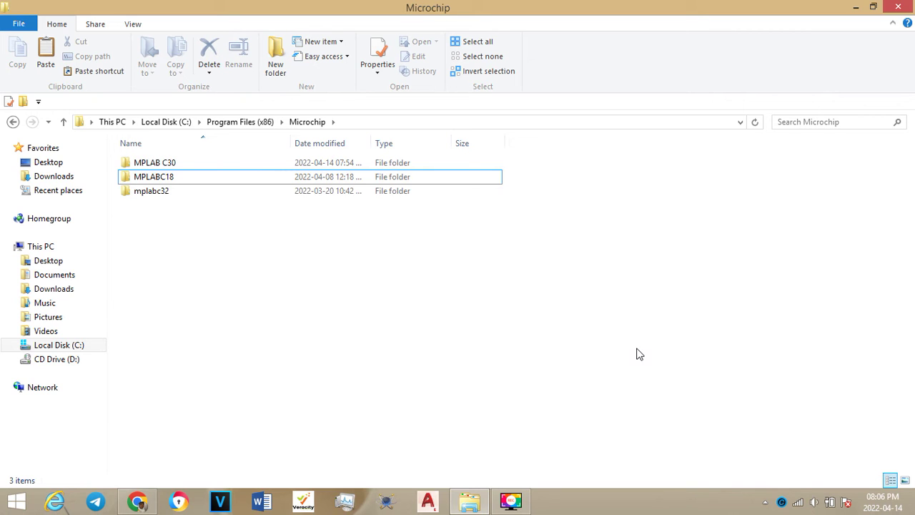
Step: Close the Microchip window, show the desktop, and start Proteus 8 Professional from its shortcut
click(898, 8)
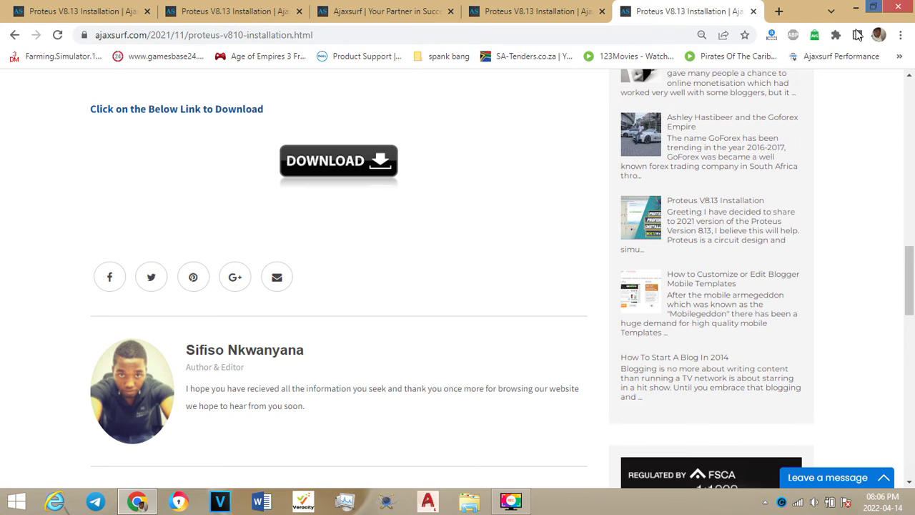
key(super+d)
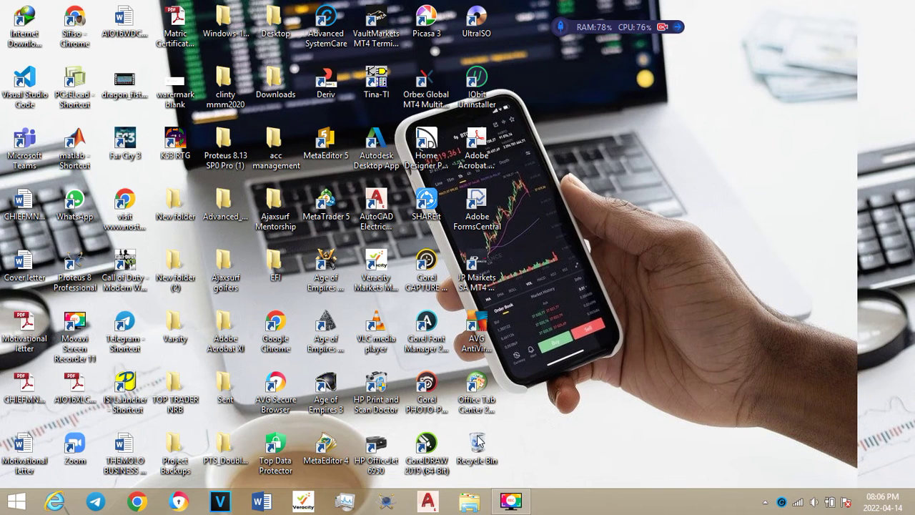
double_click(84, 272)
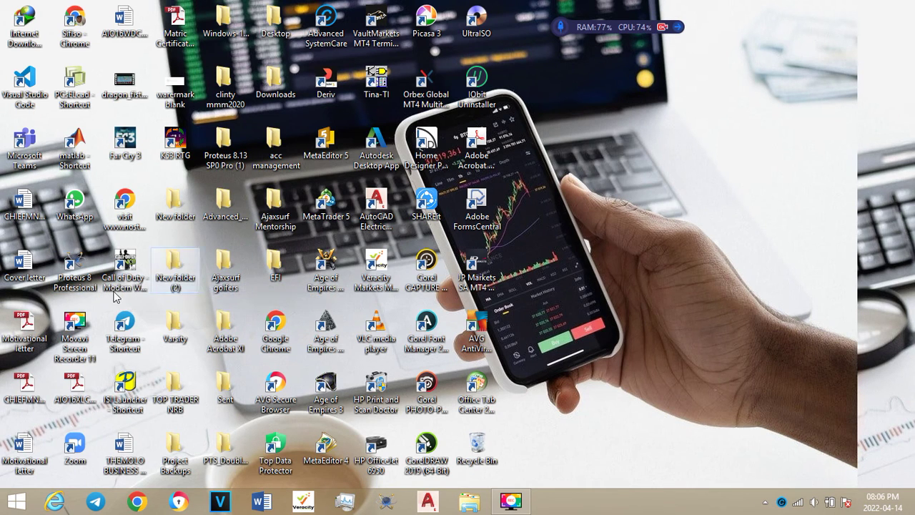
click(80, 273)
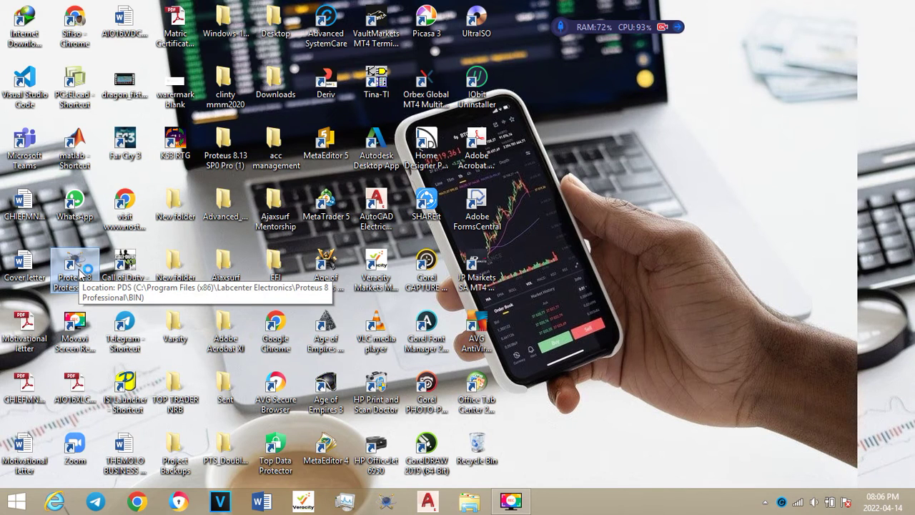
click(846, 480)
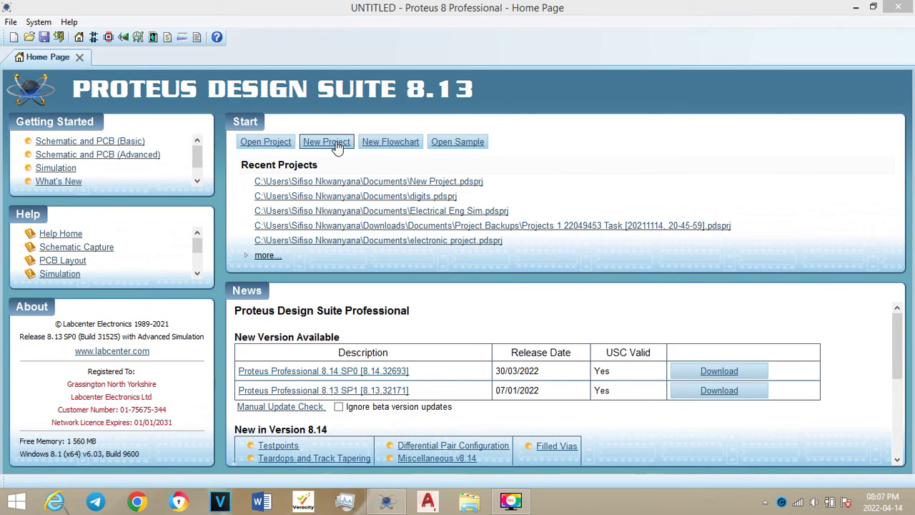
Step: Create new project ajaxsurf, keeping the DEFAULT schematic template and skipping PCB layout
click(337, 146)
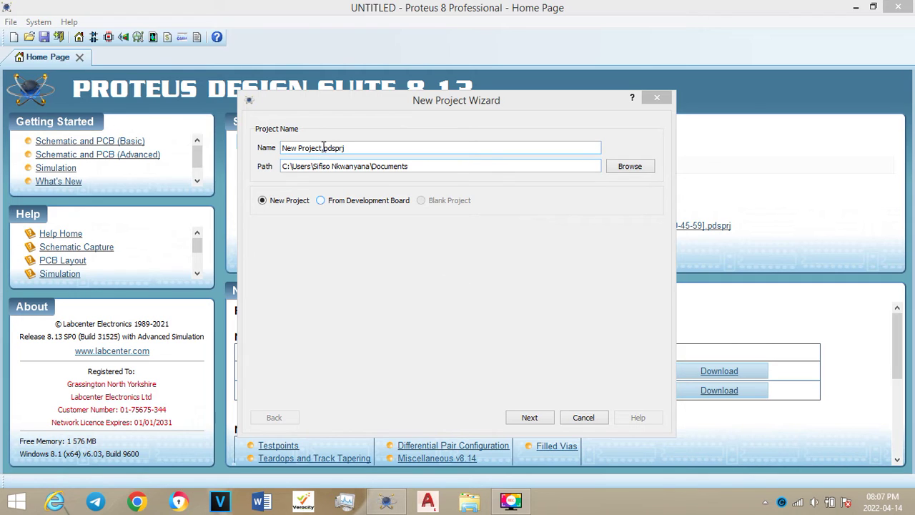
drag(323, 147, 276, 150)
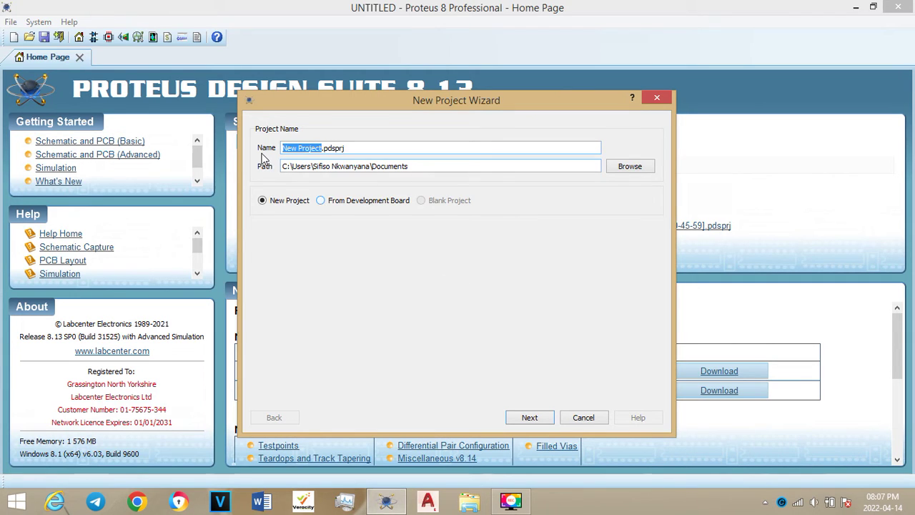
text(aj)
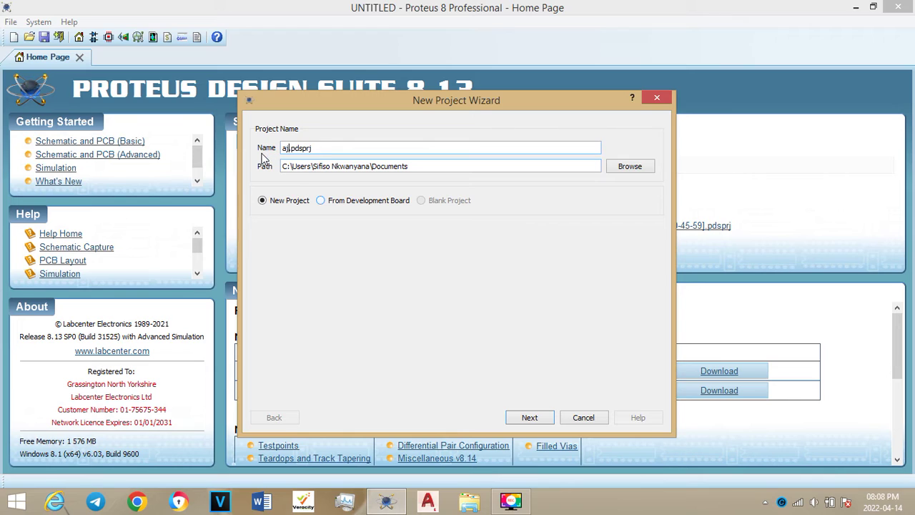
text(axsurf)
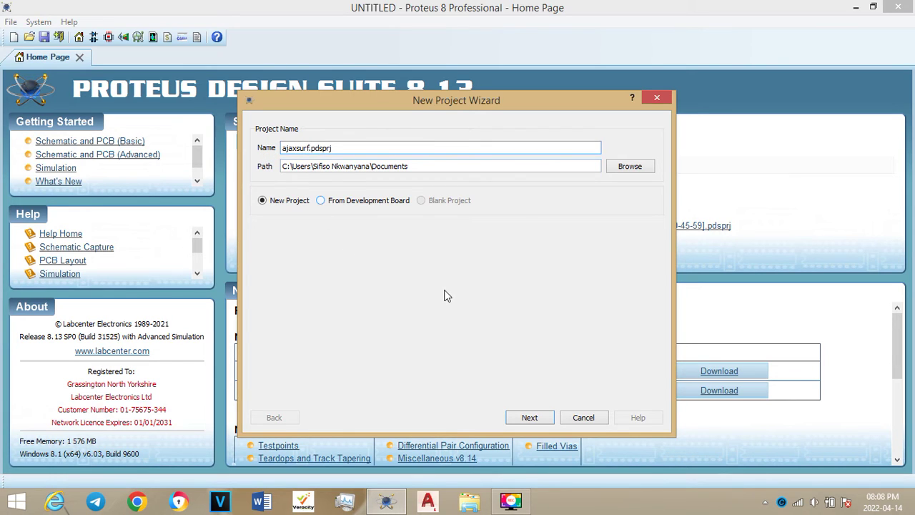
click(529, 417)
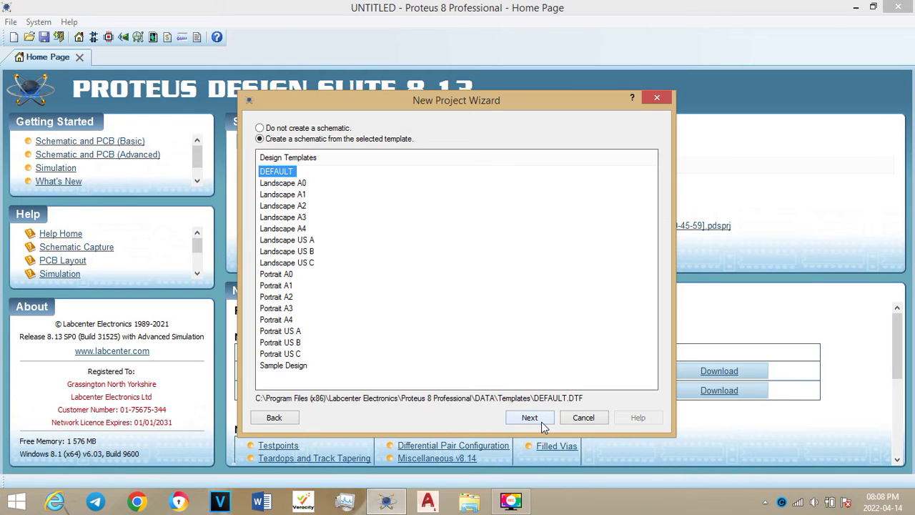
click(542, 423)
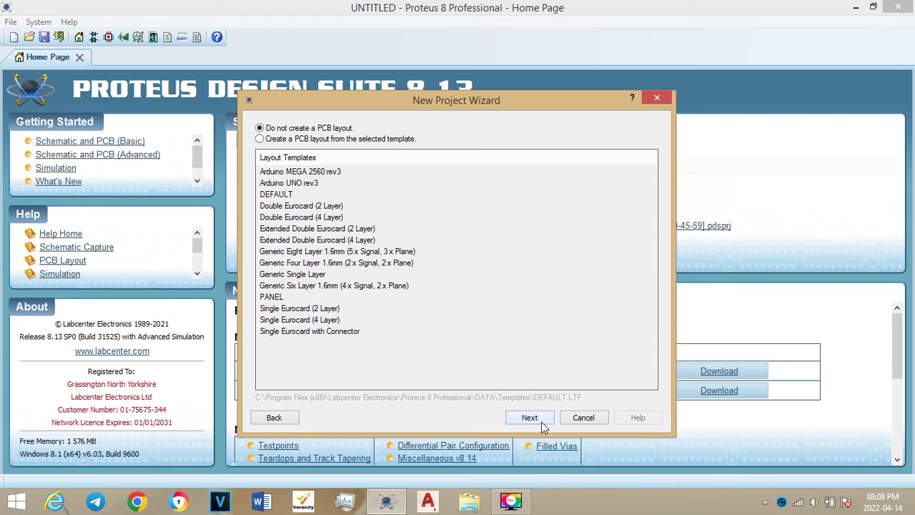
click(542, 426)
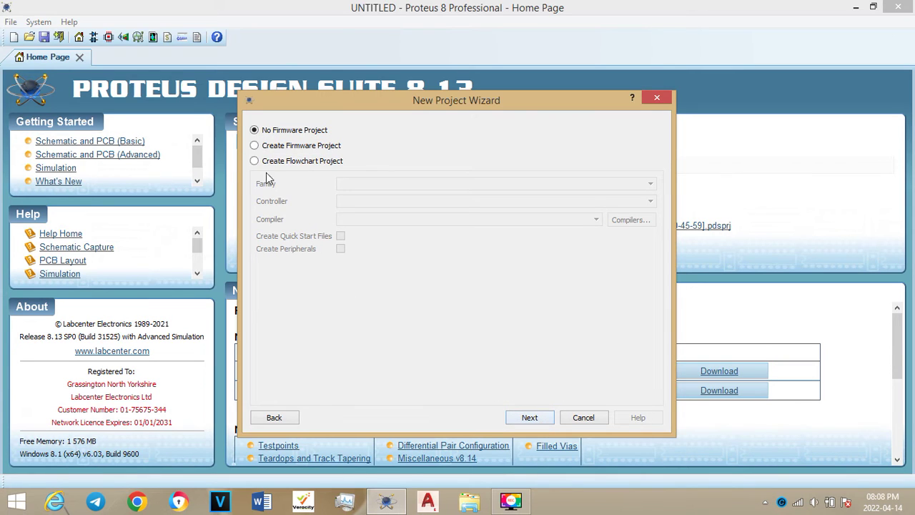
Step: Turn on Create Firmware Project with family PIC18 and controller PIC18F458
click(255, 147)
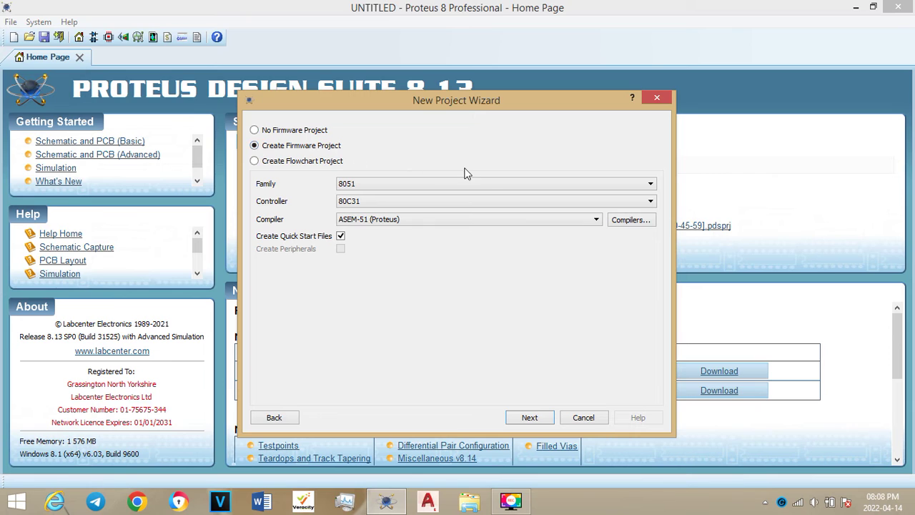
click(483, 184)
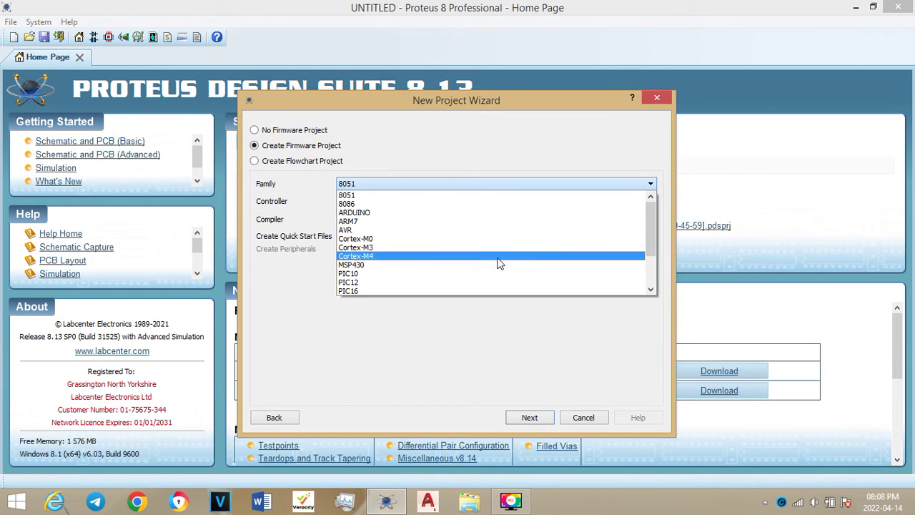
scroll(651, 243, down, 2)
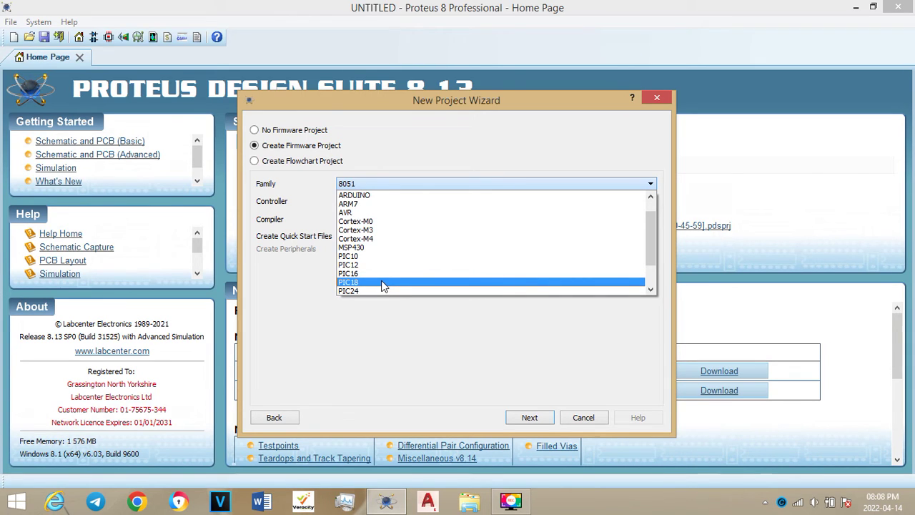
key(Escape)
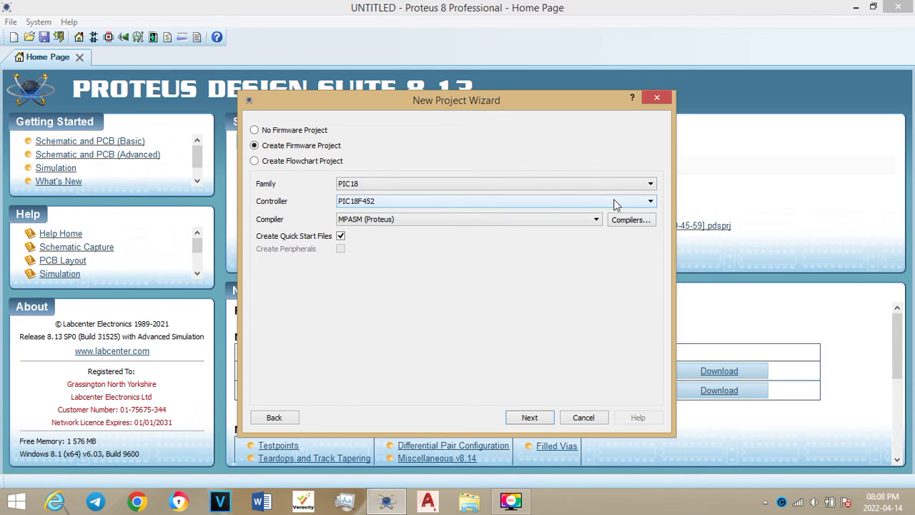
click(615, 204)
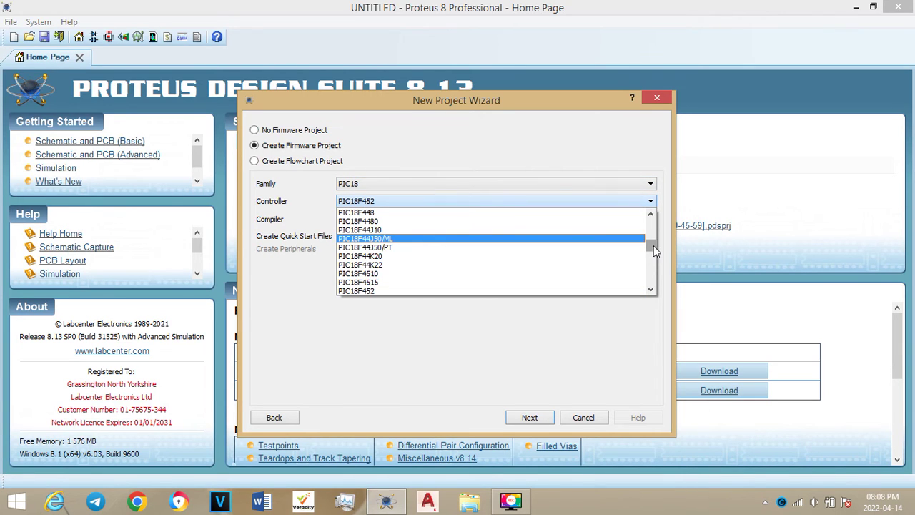
mouse_move(653, 246)
mouse_down()
mouse_move(654, 260)
mouse_move(652, 248)
mouse_up()
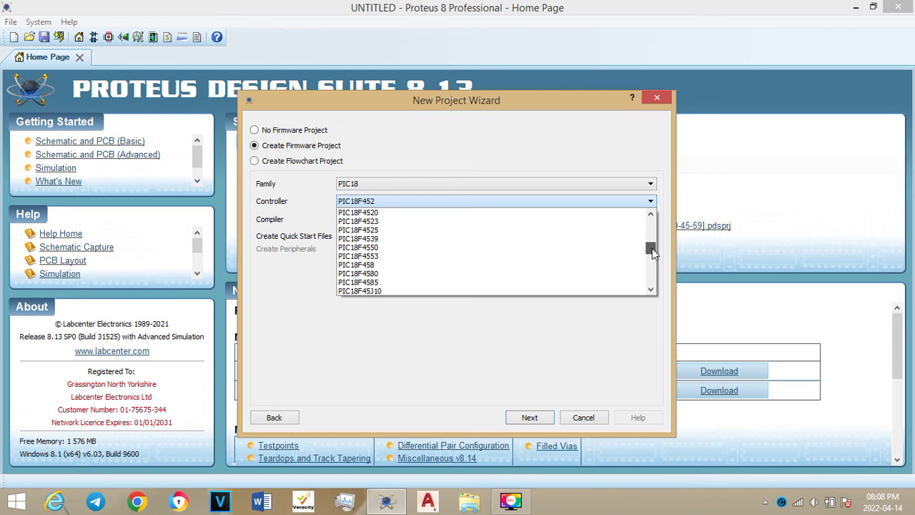
drag(652, 248, 652, 248)
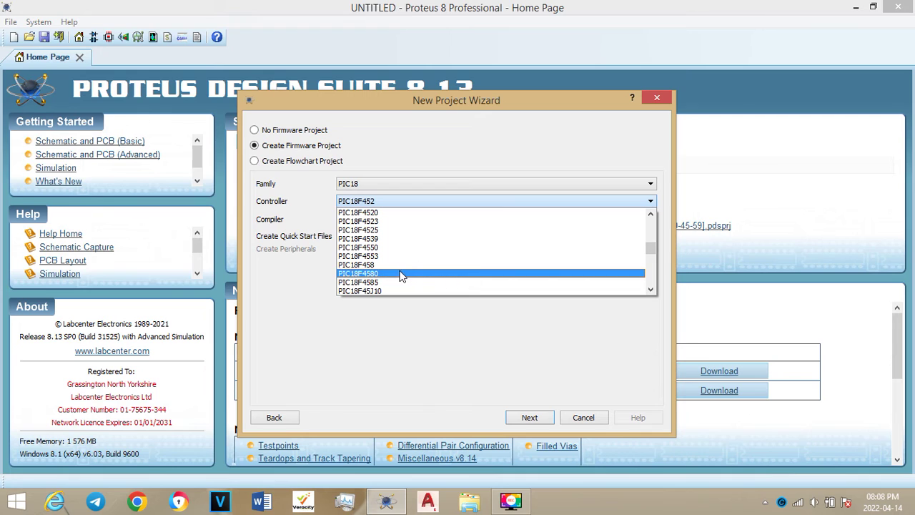
key(Escape)
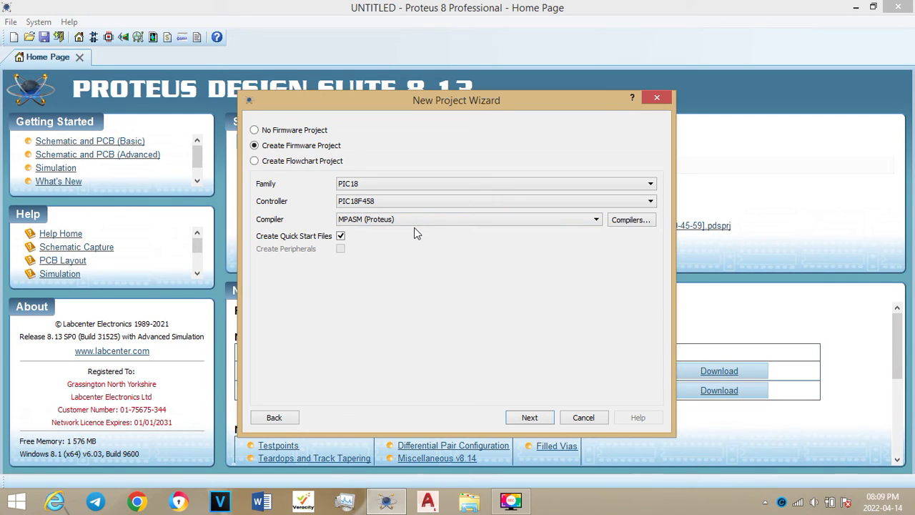
Step: In the Compilers list, select MPLAB C18 and choose Manual to browse for its folder
click(627, 220)
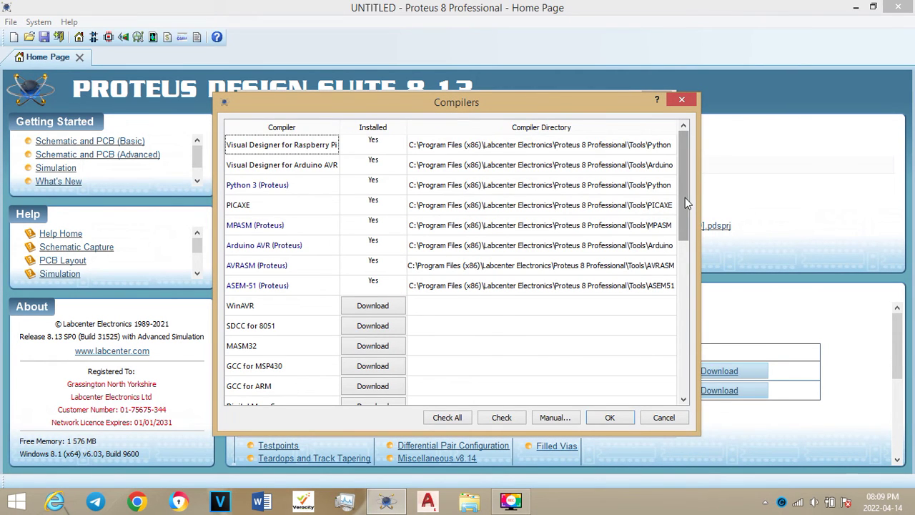
drag(685, 197, 682, 375)
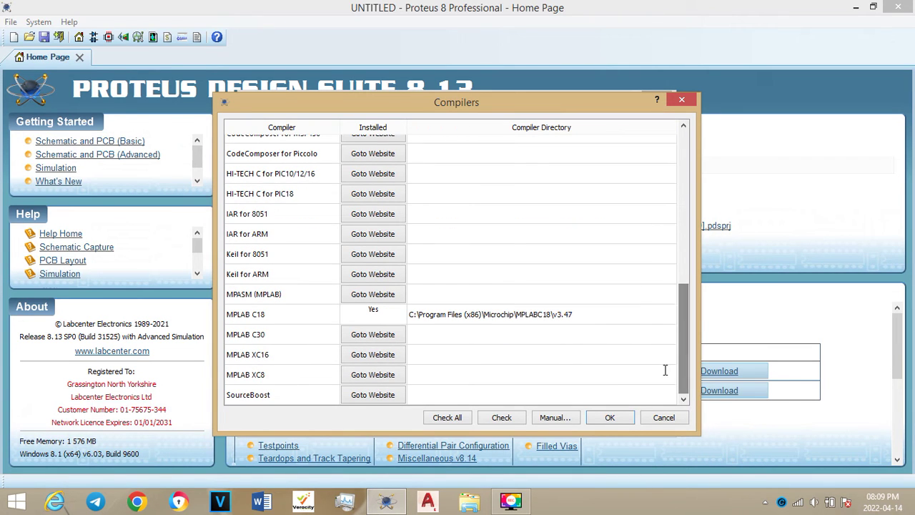
click(279, 321)
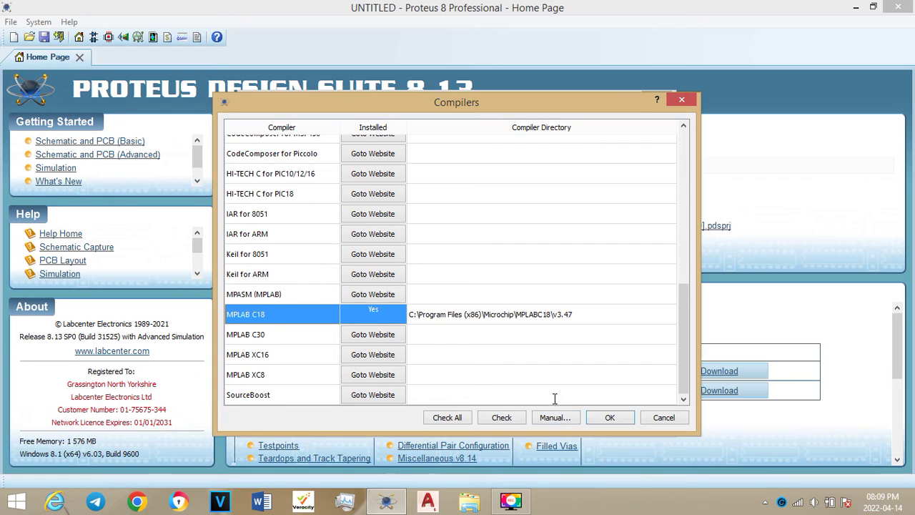
click(561, 420)
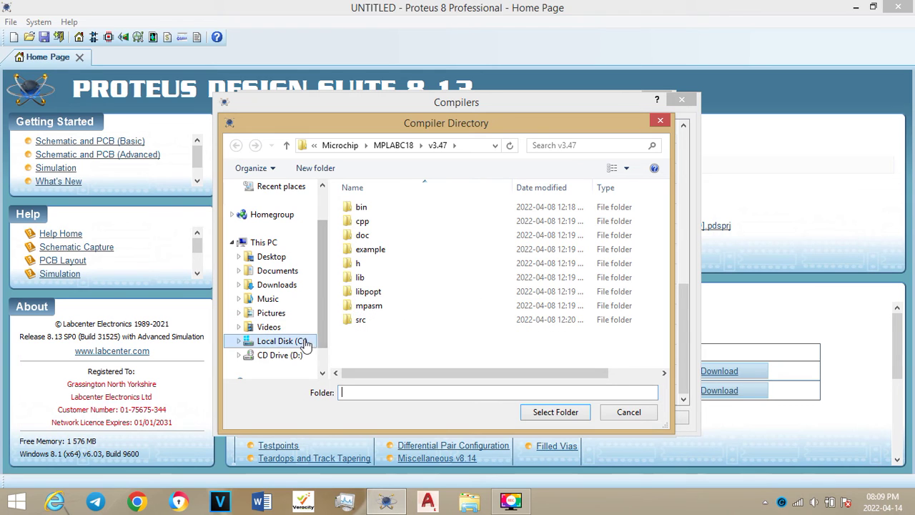
Step: Browse to C:\Program Files (x86)\Microchip and select MPLABC18 as the compiler directory
click(279, 346)
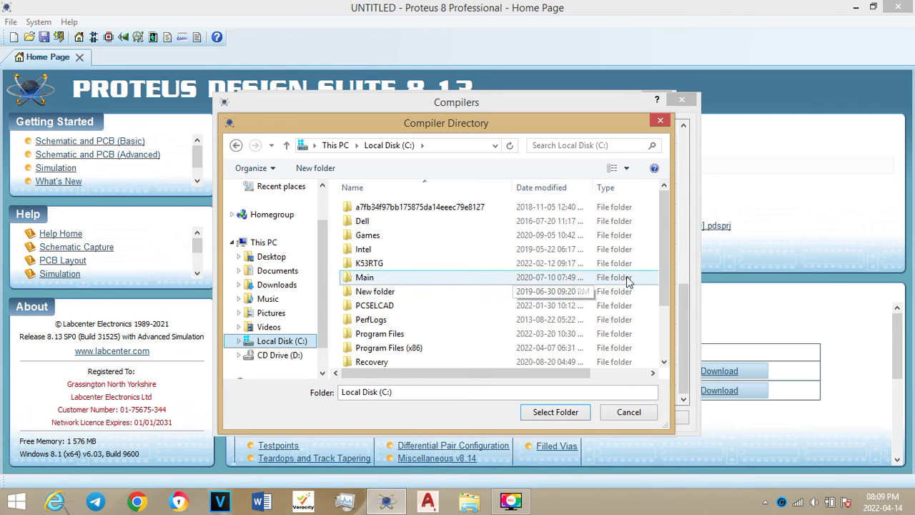
mouse_move(666, 251)
mouse_down()
mouse_move(675, 303)
mouse_move(666, 253)
mouse_move(665, 265)
mouse_up()
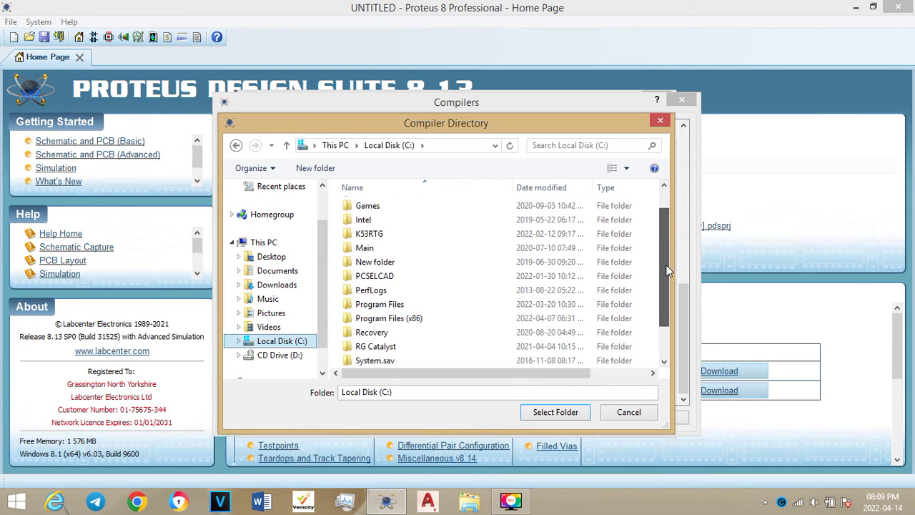
click(404, 313)
double_click(404, 313)
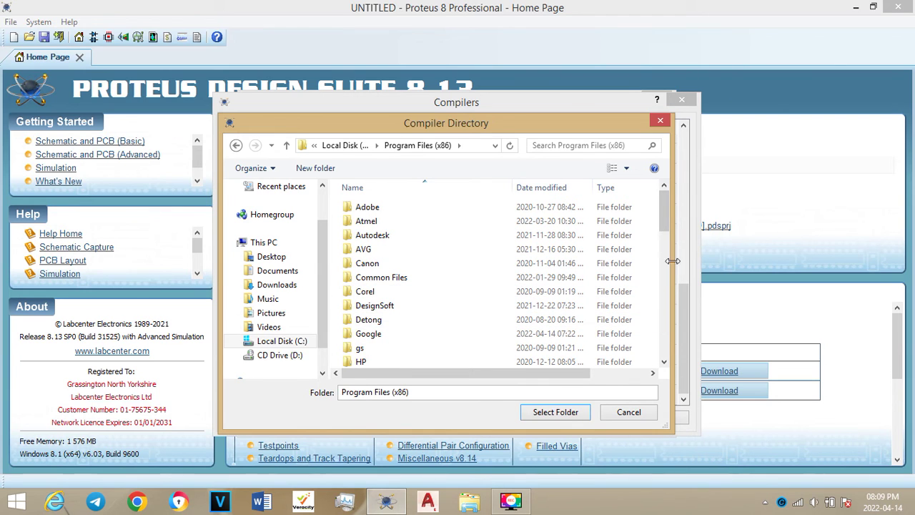
drag(663, 221, 664, 263)
double_click(477, 273)
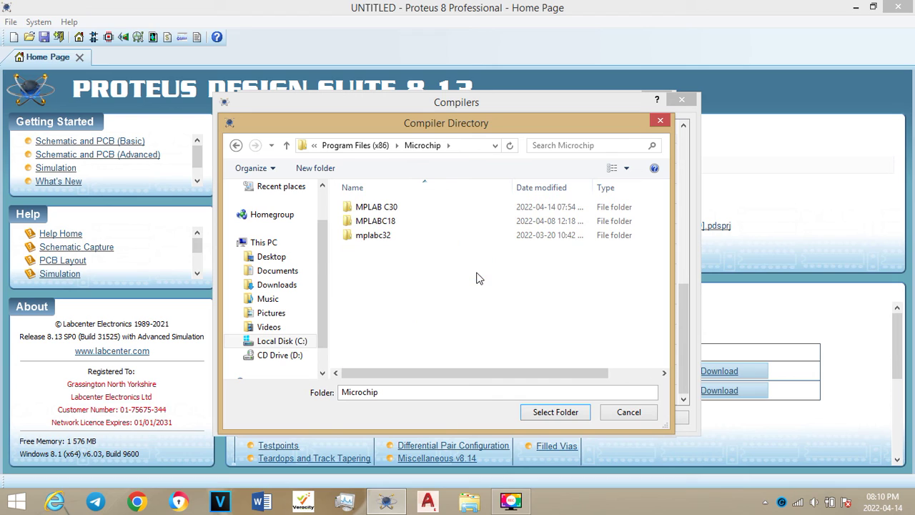
double_click(396, 223)
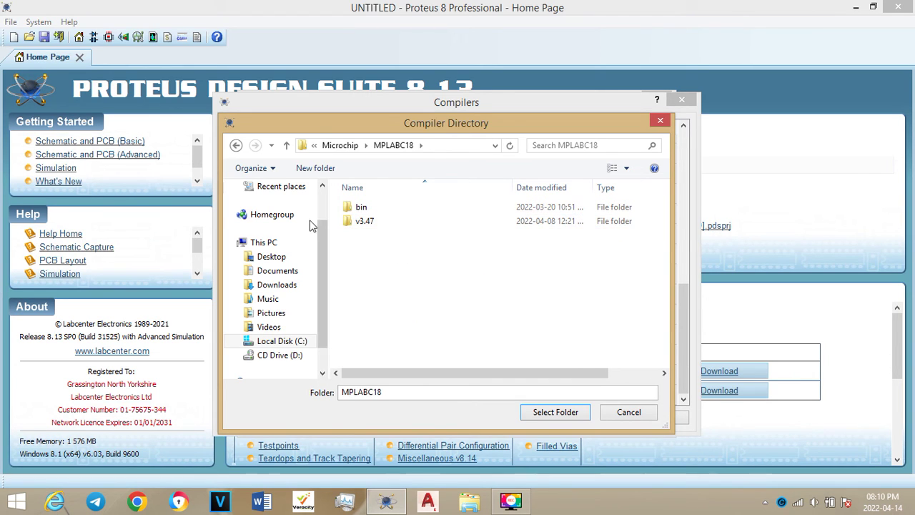
click(239, 146)
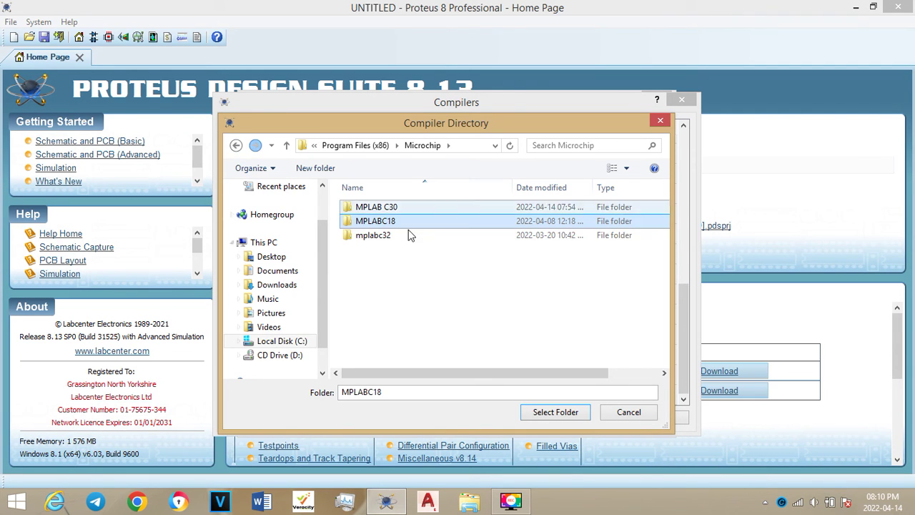
click(555, 413)
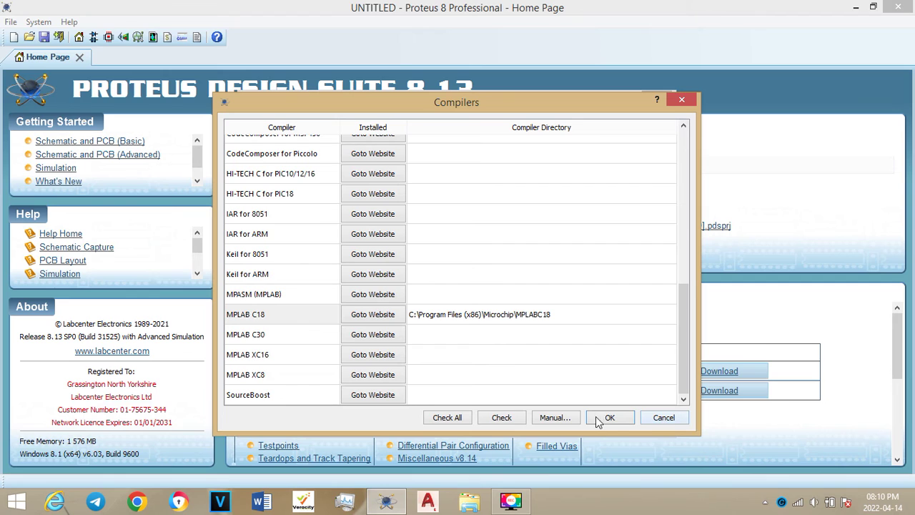
Step: Reopen the Compilers list and select the MPLAB C18 entry, now installed under v3.47
click(663, 420)
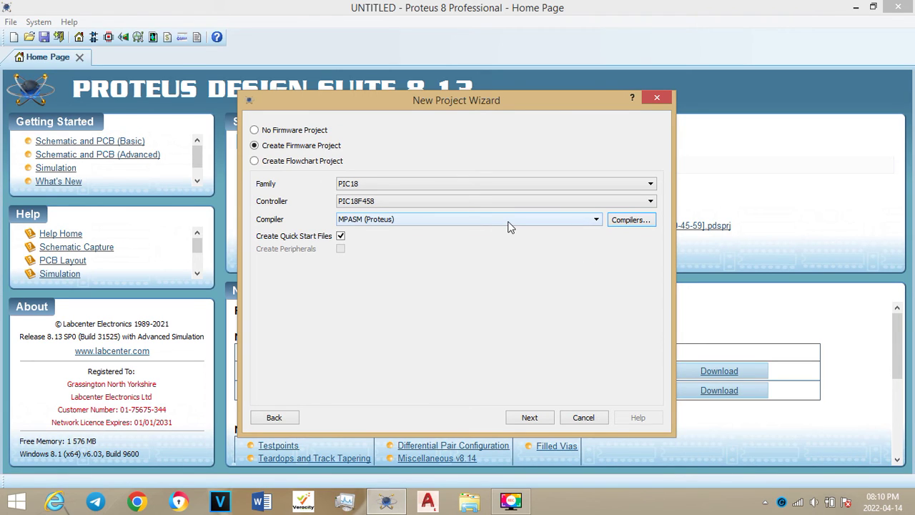
click(630, 221)
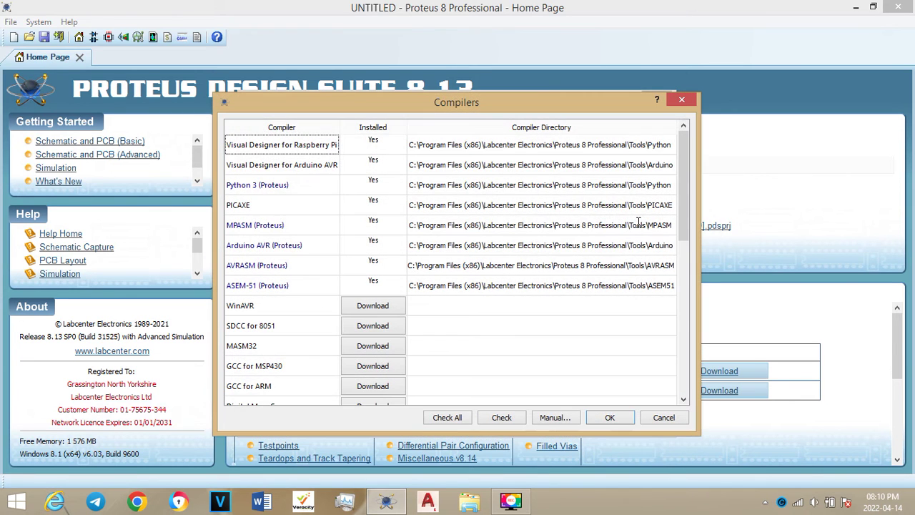
scroll(444, 338, down, 6)
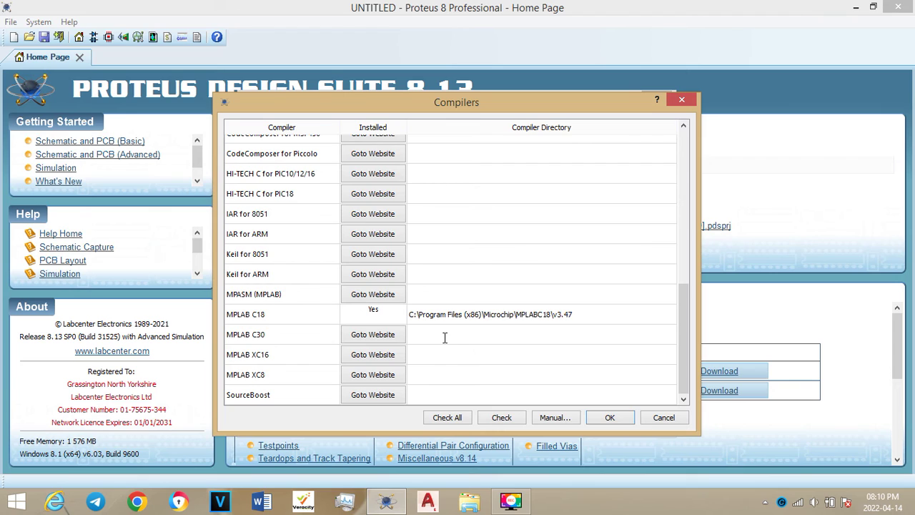
click(307, 322)
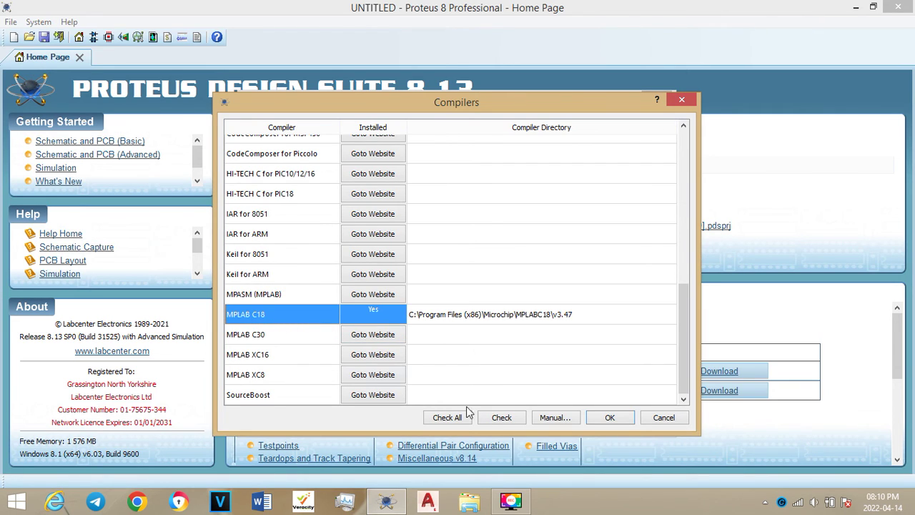
Step: Set the MPLAB C18 directory manually to C:\Program Files (x86)\Microchip\MPLABC18\v3.47
click(551, 417)
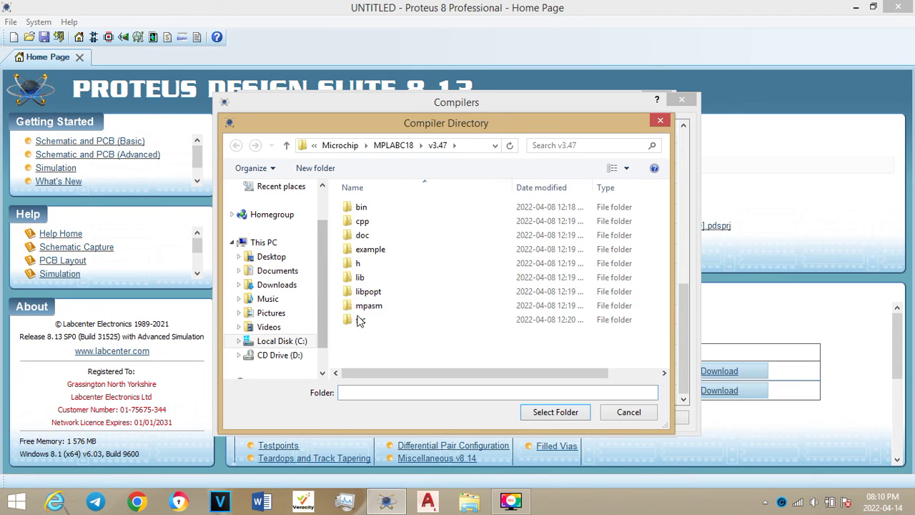
click(293, 345)
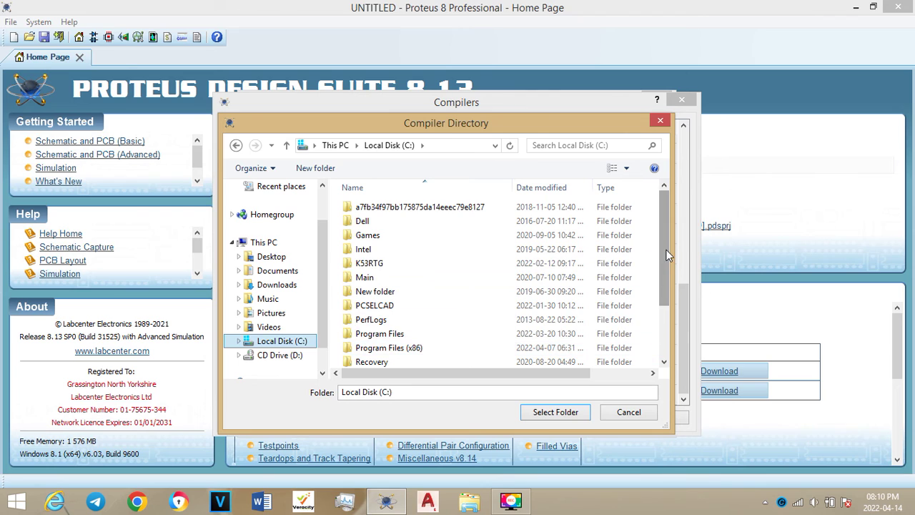
double_click(400, 350)
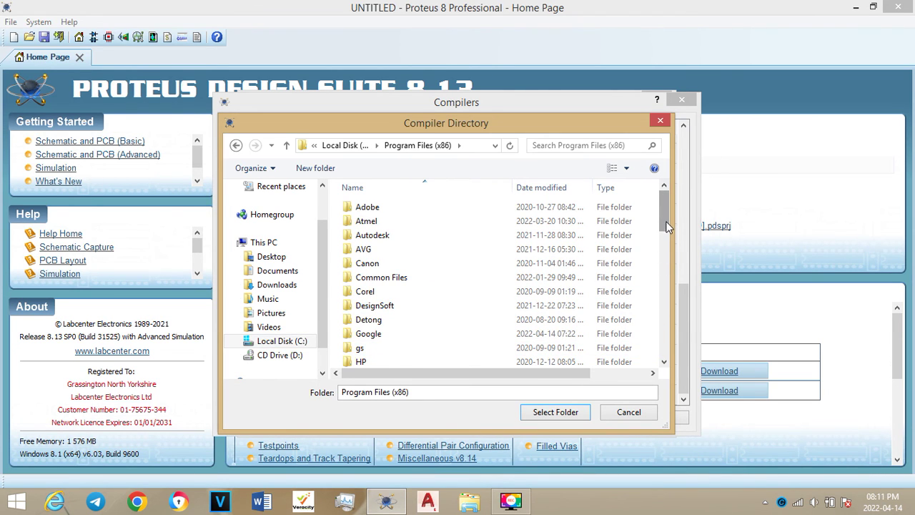
drag(665, 227, 667, 254)
double_click(385, 319)
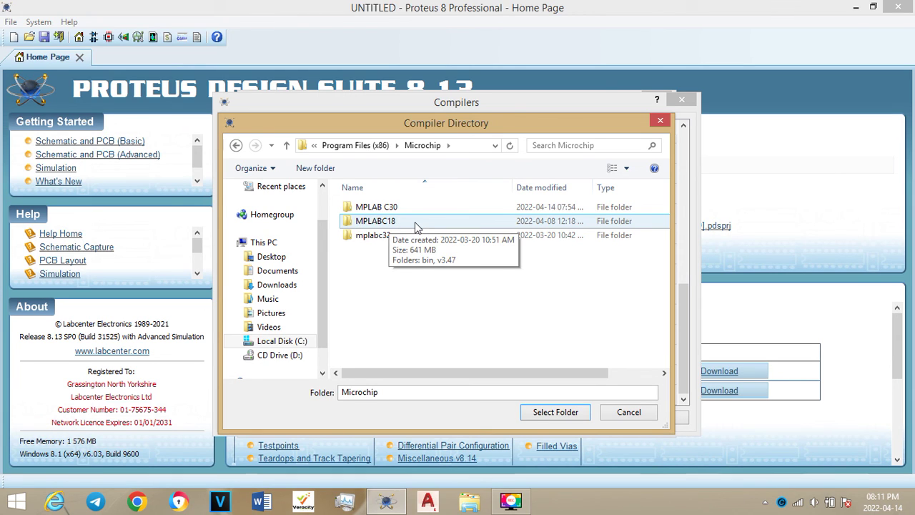
double_click(414, 222)
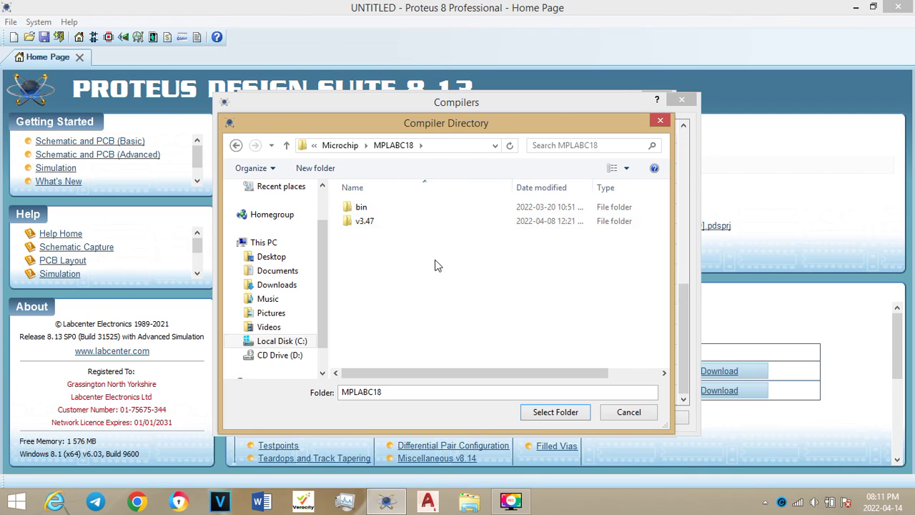
click(399, 226)
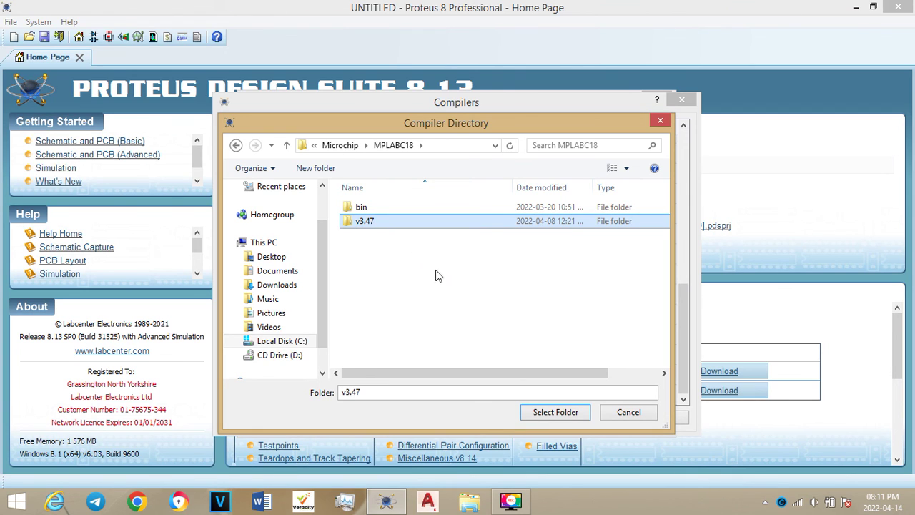
click(562, 413)
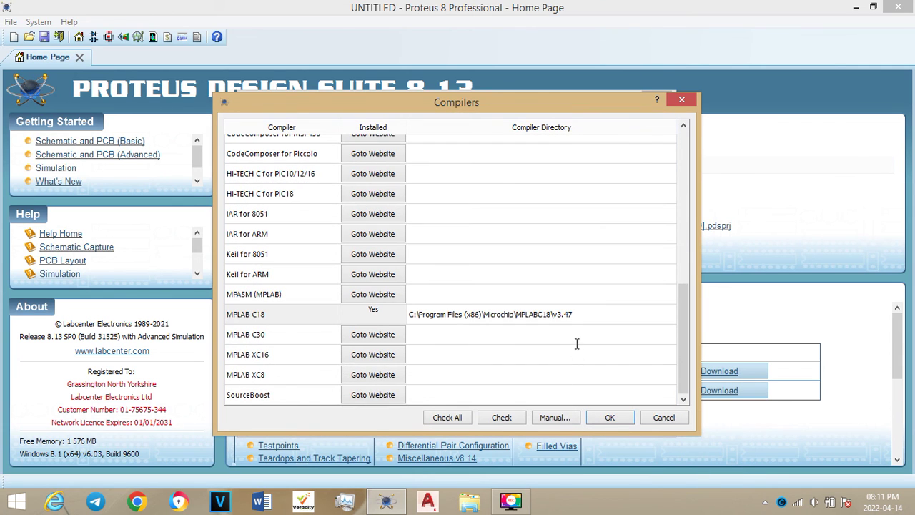
Step: Accept the compiler settings, finish the ajaxsurf project wizard, and view the PIC18F458 schematic
click(610, 418)
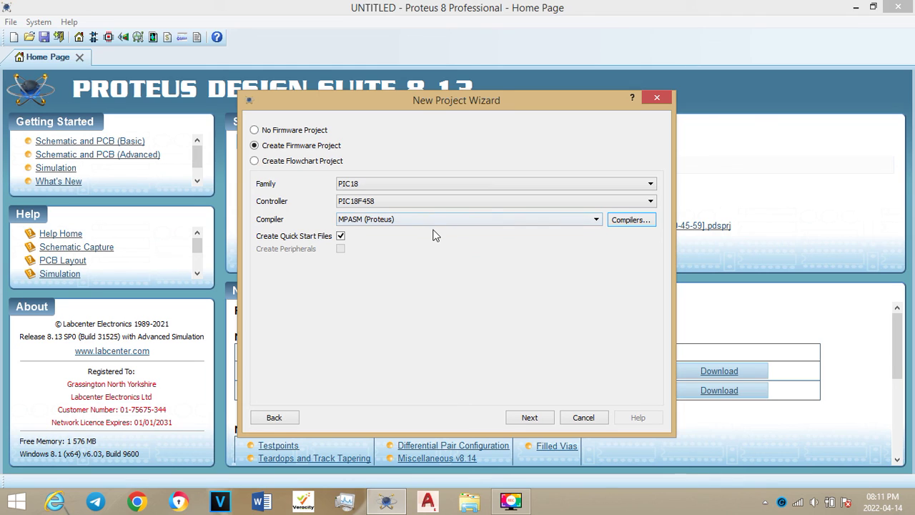
click(529, 418)
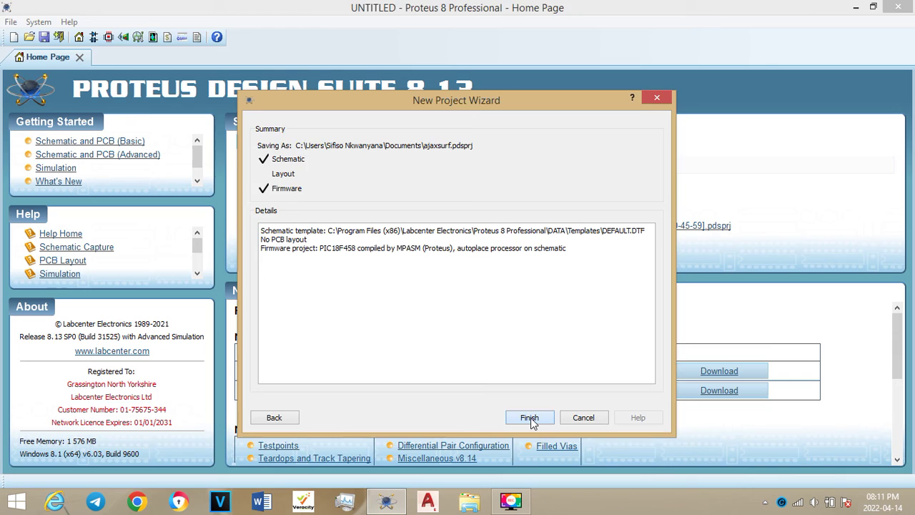
click(529, 418)
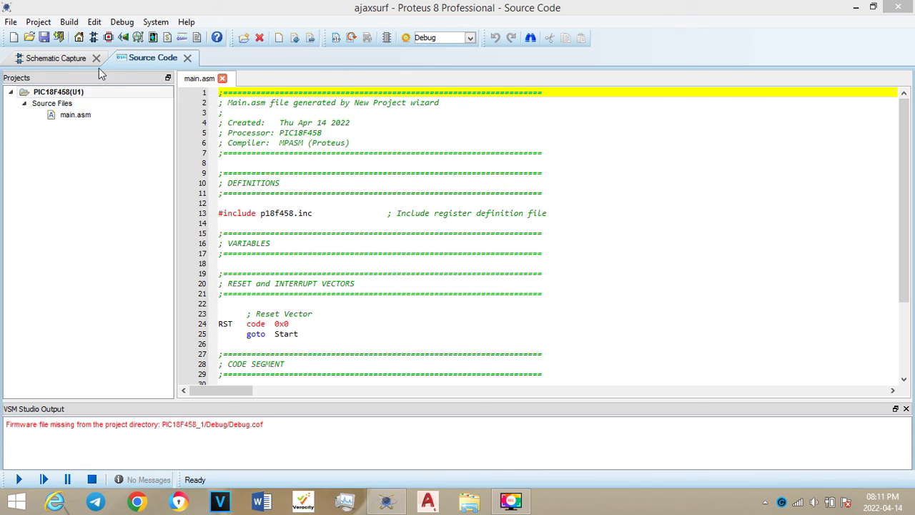
click(74, 58)
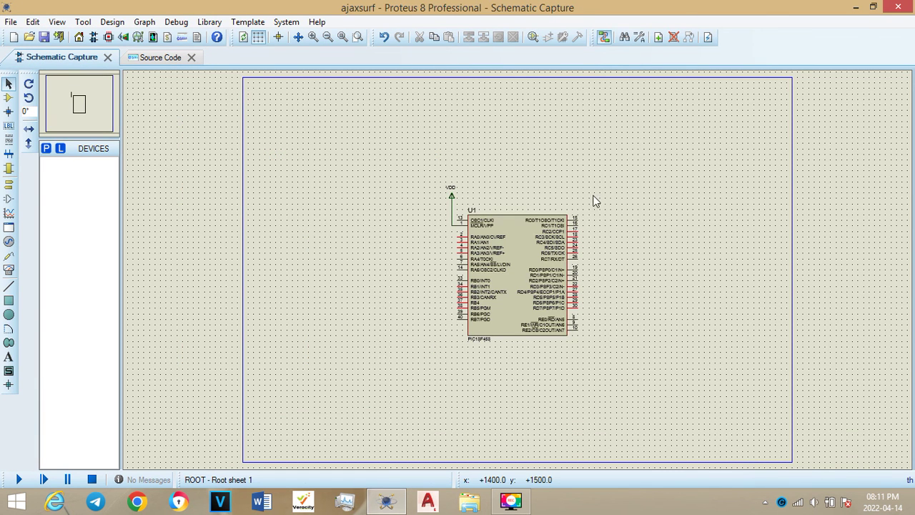